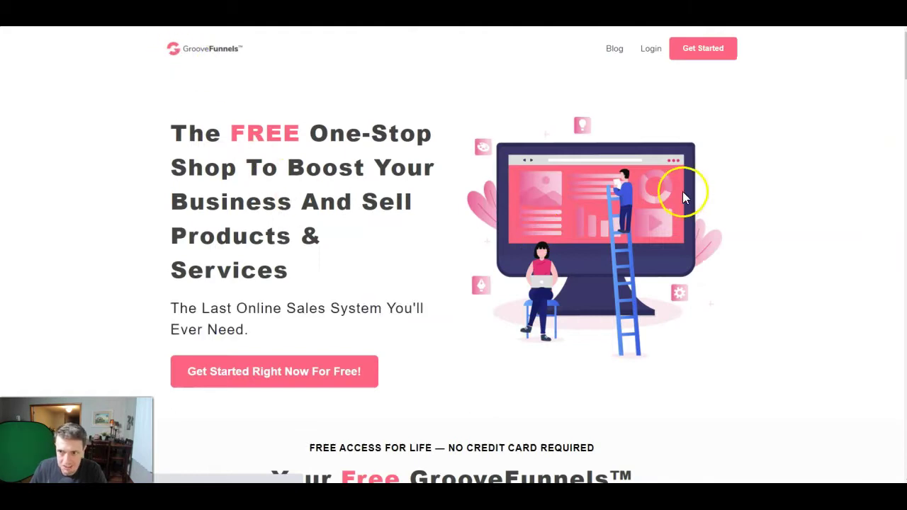
Scroll the GrooveFunnels homepage down to 'The No.1 Page and Funnel Building Platform' section.
{"action": "scroll", "coordinate": [593, 203], "scroll_direction": "down", "scroll_amount": 15}
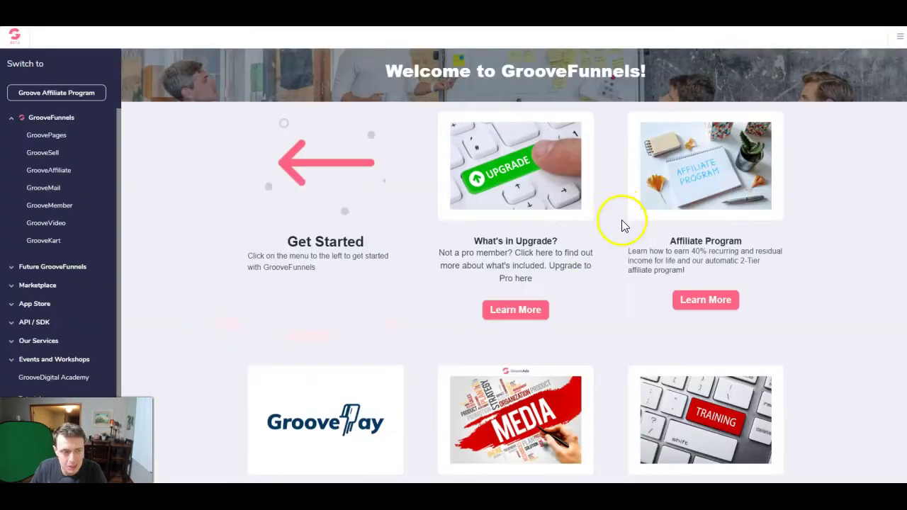
Go to GroovePages from the GrooveFunnels sidebar and start a New Site from My Sites.
{"action": "left_click", "coordinate": [50, 119]}
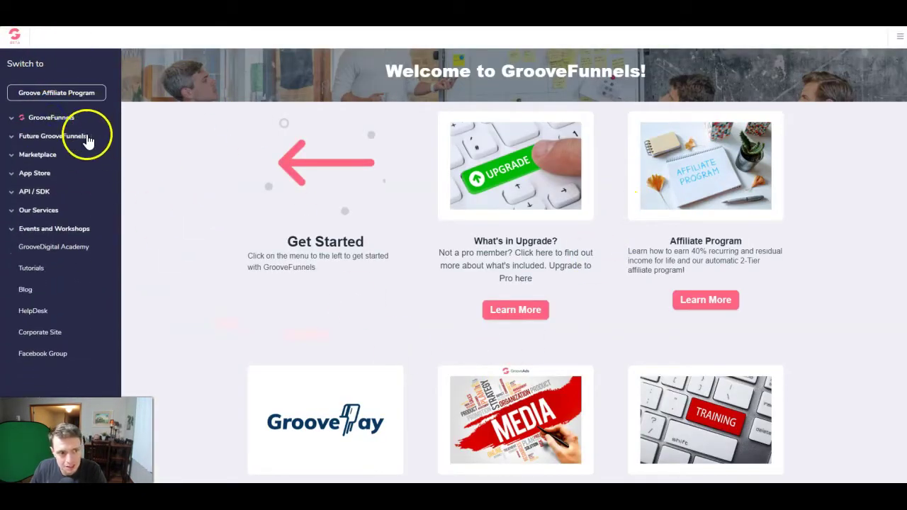
{"action": "left_click", "coordinate": [53, 118]}
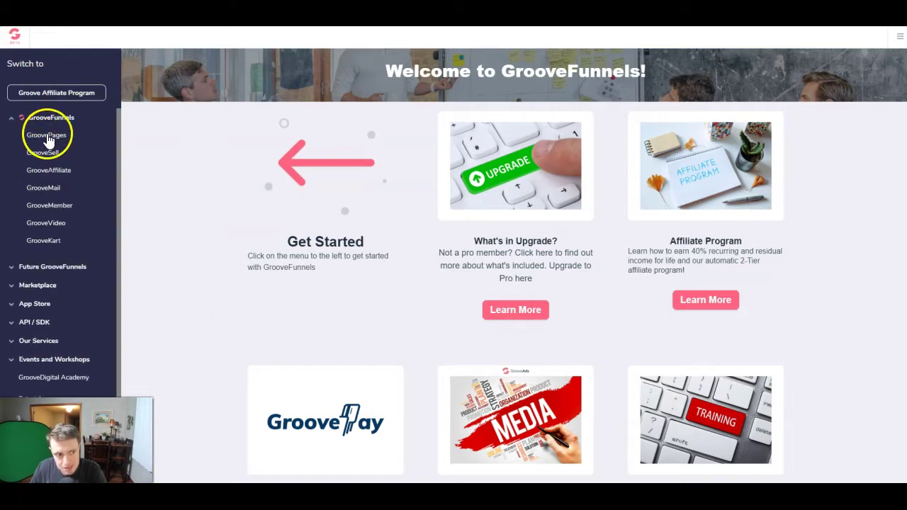
{"action": "left_click", "coordinate": [49, 139]}
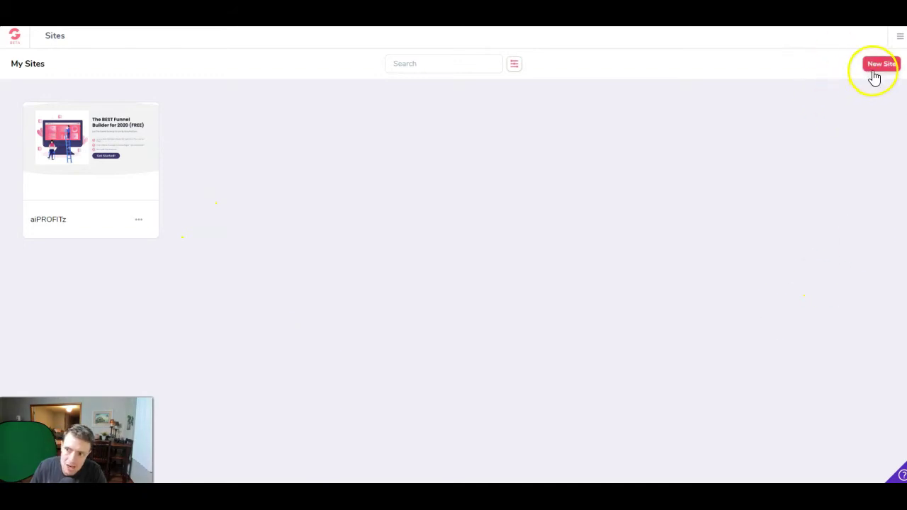
{"action": "left_click", "coordinate": [883, 73]}
Browse the Sites, Funnels and My Templates galleries, then start a blank site from Single Pages.
{"action": "scroll", "coordinate": [639, 263], "scroll_direction": "down", "scroll_amount": 10}
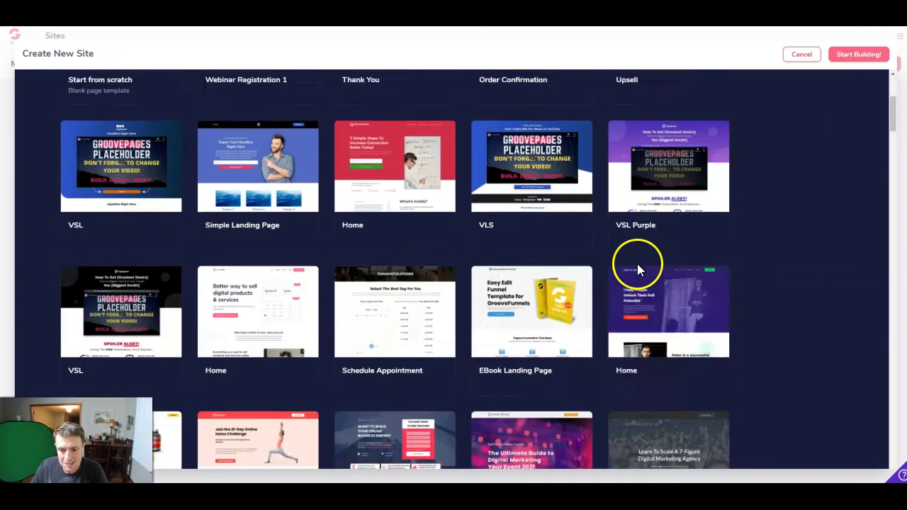
{"action": "left_click_drag", "start_coordinate": [896, 154], "coordinate": [889, 83]}
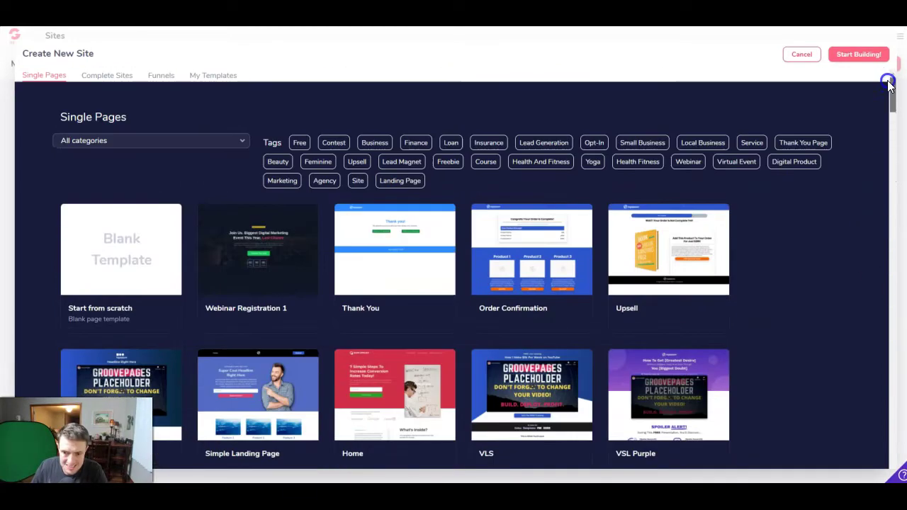
{"action": "left_click", "coordinate": [115, 75]}
{"action": "left_click", "coordinate": [165, 76]}
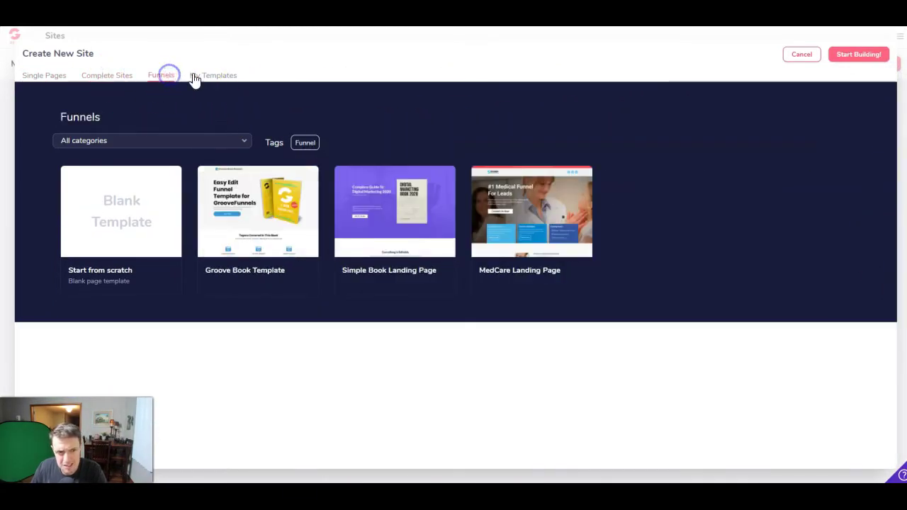
{"action": "left_click", "coordinate": [213, 75]}
{"action": "left_click", "coordinate": [47, 75]}
{"action": "left_click", "coordinate": [855, 57]}
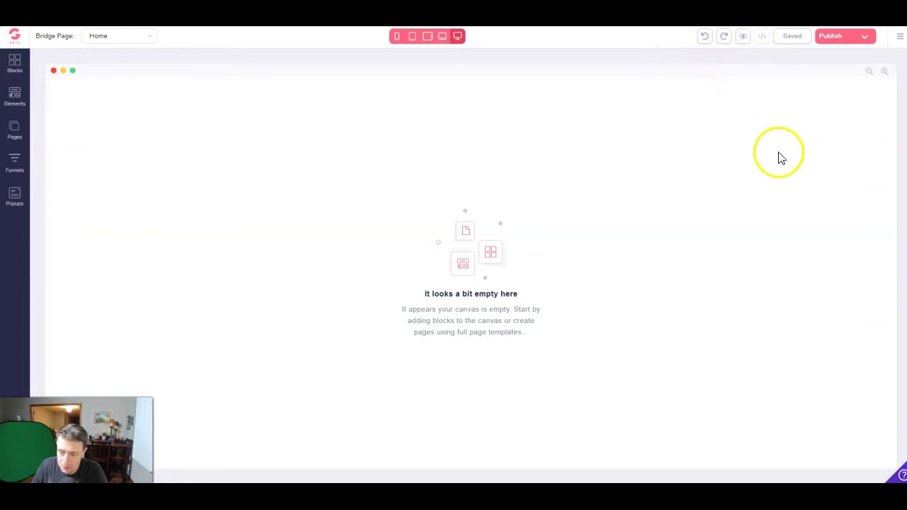
{"action": "left_click", "coordinate": [900, 38]}
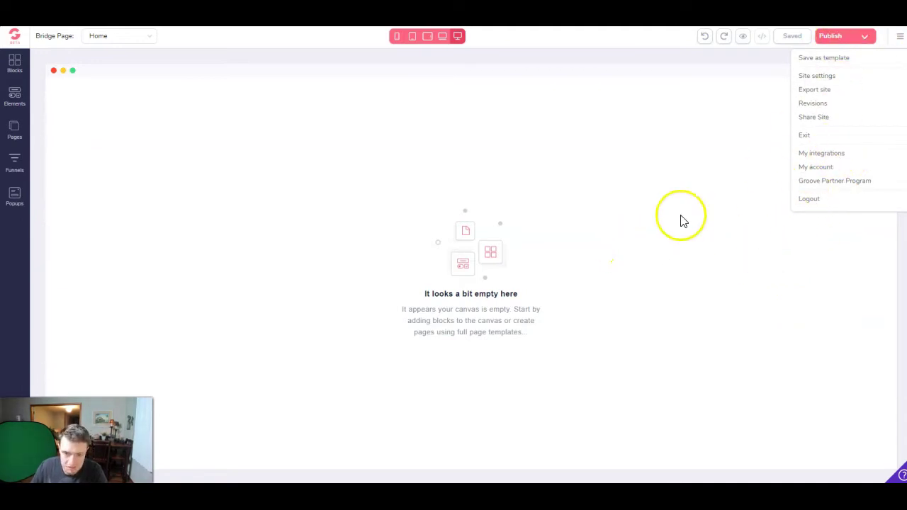
{"action": "left_click", "coordinate": [901, 39]}
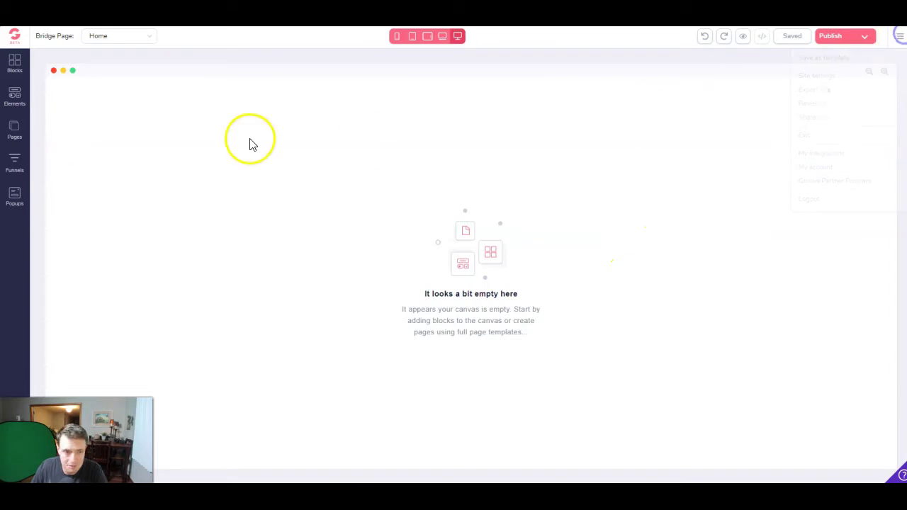
Open the Blocks library and browse the Wireframe Content and Covers blocks.
{"action": "left_click", "coordinate": [12, 67]}
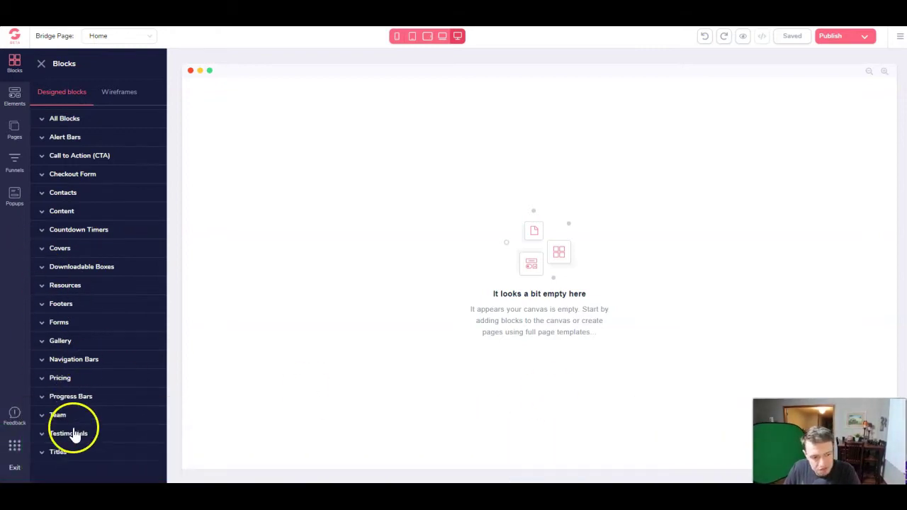
{"action": "left_click", "coordinate": [116, 95]}
{"action": "left_click", "coordinate": [55, 228]}
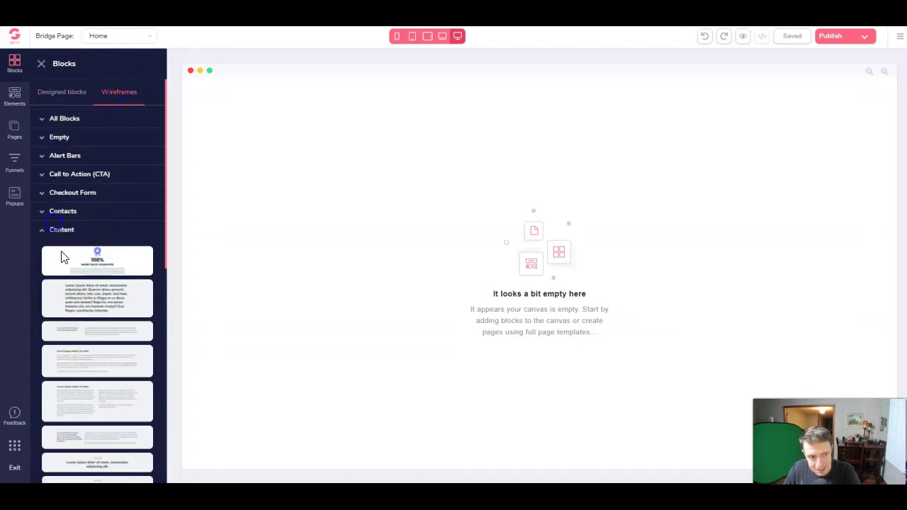
{"action": "scroll", "coordinate": [78, 286], "scroll_direction": "down", "scroll_amount": 5}
{"action": "scroll", "coordinate": [83, 356], "scroll_direction": "up", "scroll_amount": 5}
{"action": "scroll", "coordinate": [83, 356], "scroll_direction": "down", "scroll_amount": 6}
{"action": "scroll", "coordinate": [92, 400], "scroll_direction": "down", "scroll_amount": 5}
{"action": "scroll", "coordinate": [106, 328], "scroll_direction": "up", "scroll_amount": 10}
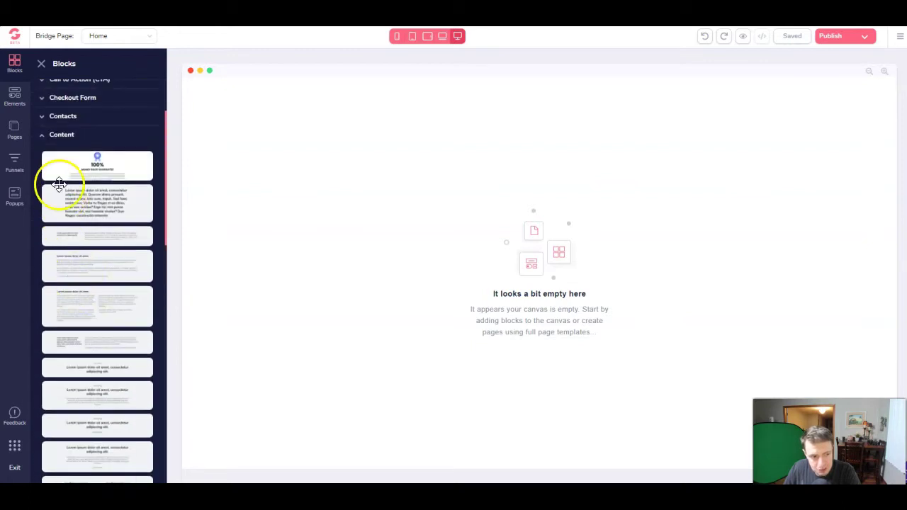
{"action": "left_click", "coordinate": [61, 140]}
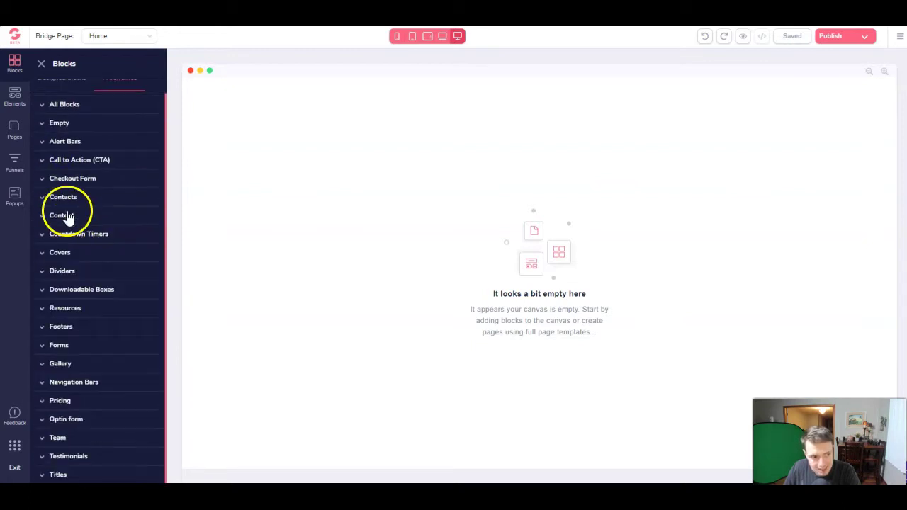
{"action": "left_click", "coordinate": [60, 255]}
{"action": "scroll", "coordinate": [92, 355], "scroll_direction": "down", "scroll_amount": 3}
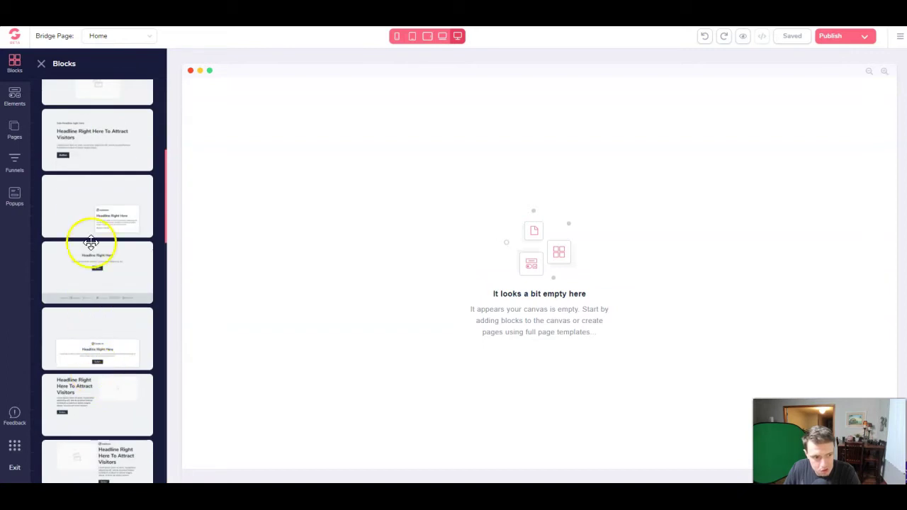
{"action": "scroll", "coordinate": [88, 187], "scroll_direction": "up", "scroll_amount": 2}
{"action": "scroll", "coordinate": [97, 259], "scroll_direction": "down", "scroll_amount": 5}
{"action": "scroll", "coordinate": [112, 337], "scroll_direction": "down", "scroll_amount": 3}
{"action": "scroll", "coordinate": [81, 177], "scroll_direction": "up", "scroll_amount": 10}
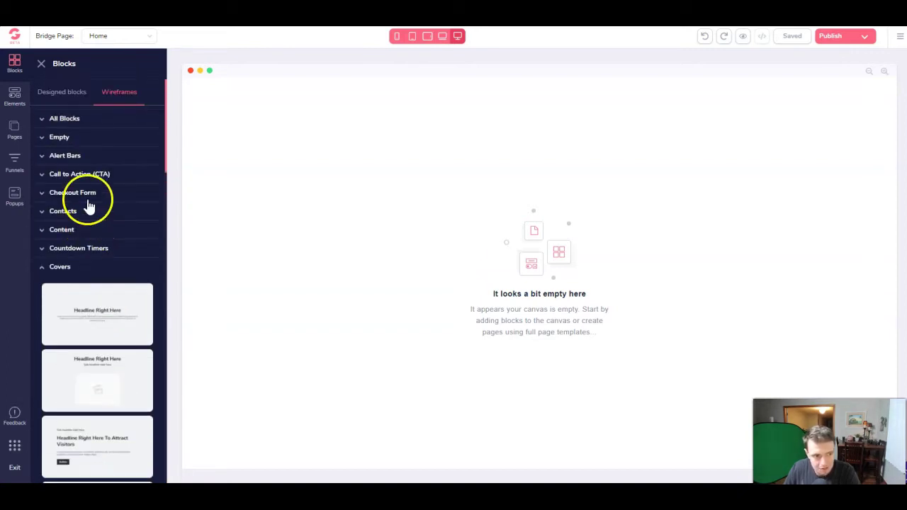
Switch back to Designed blocks and browse the Content and Call to Action (CTA) categories.
{"action": "left_click", "coordinate": [62, 91]}
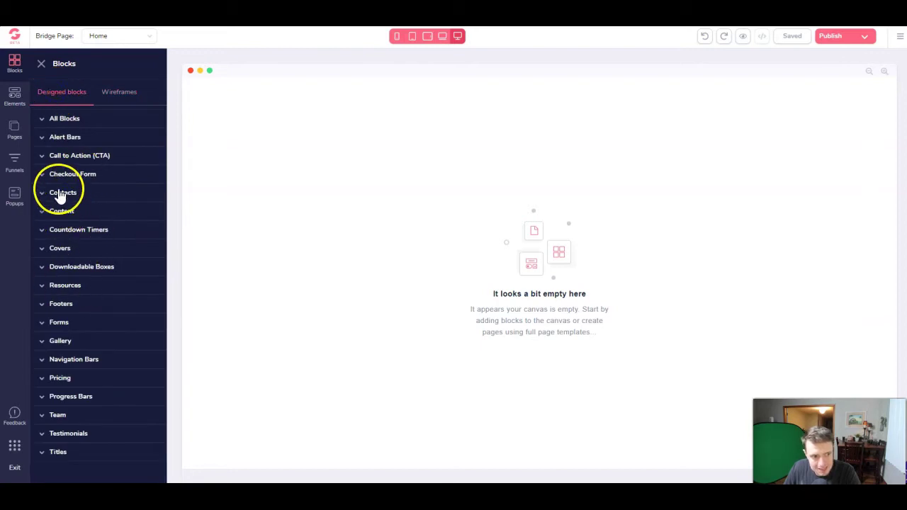
{"action": "left_click", "coordinate": [63, 211]}
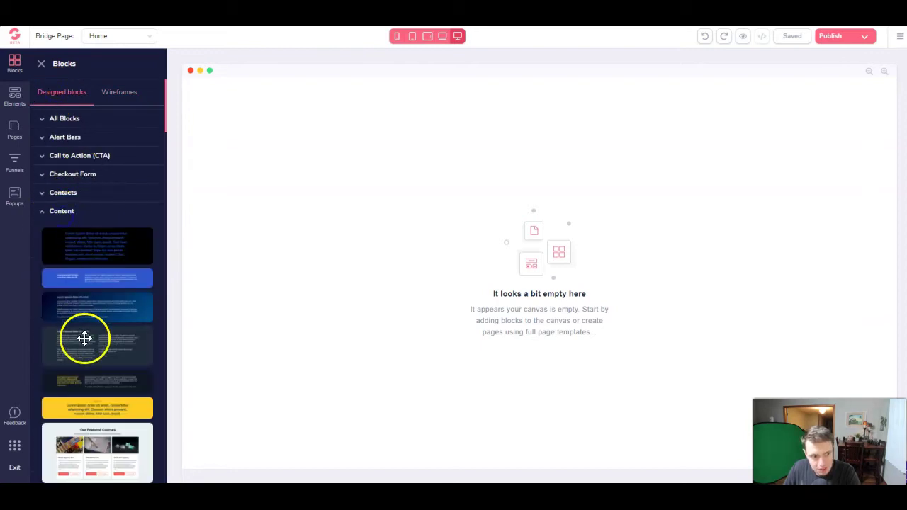
{"action": "scroll", "coordinate": [78, 354], "scroll_direction": "down", "scroll_amount": 6}
{"action": "scroll", "coordinate": [86, 362], "scroll_direction": "down", "scroll_amount": 15}
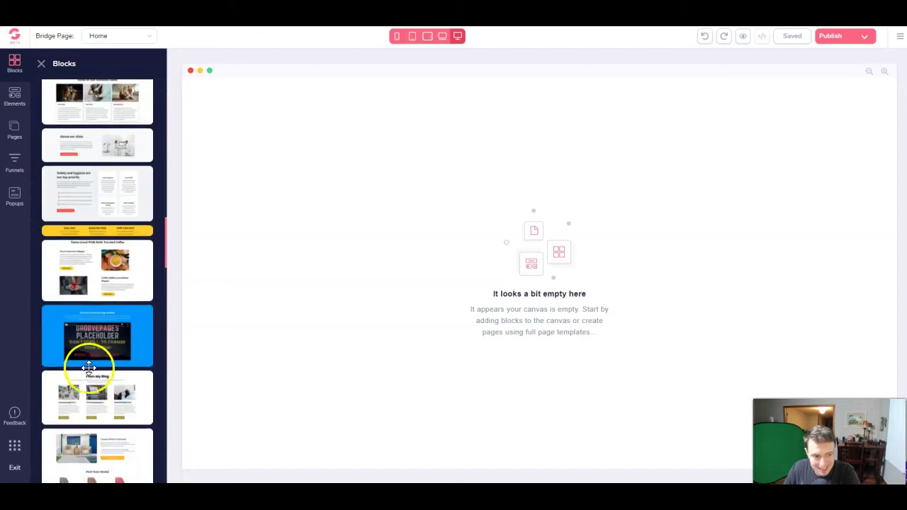
{"action": "scroll", "coordinate": [101, 368], "scroll_direction": "up", "scroll_amount": 20}
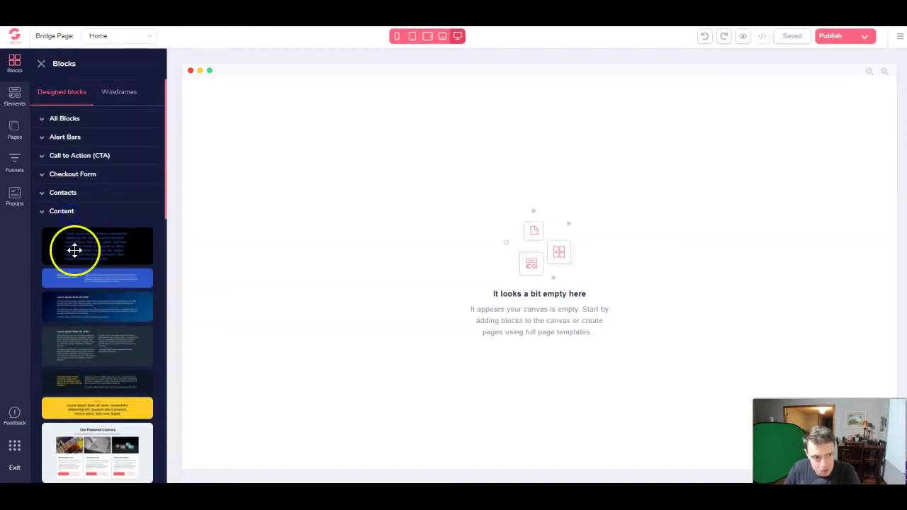
{"action": "left_click", "coordinate": [81, 157]}
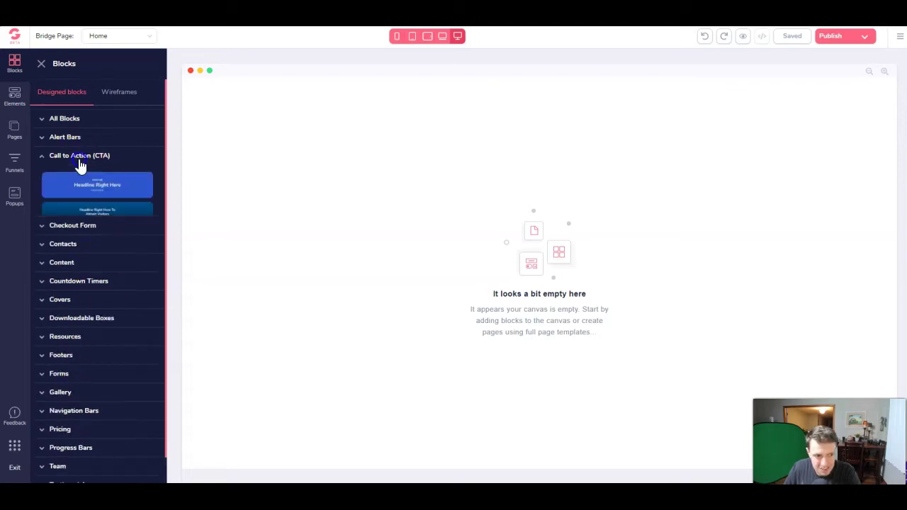
{"action": "scroll", "coordinate": [103, 364], "scroll_direction": "down", "scroll_amount": 5}
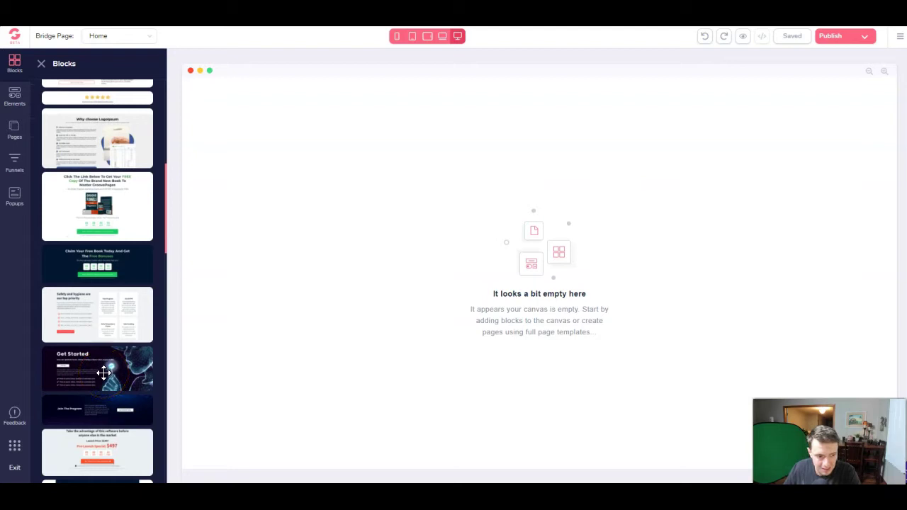
{"action": "scroll", "coordinate": [103, 373], "scroll_direction": "down", "scroll_amount": 10}
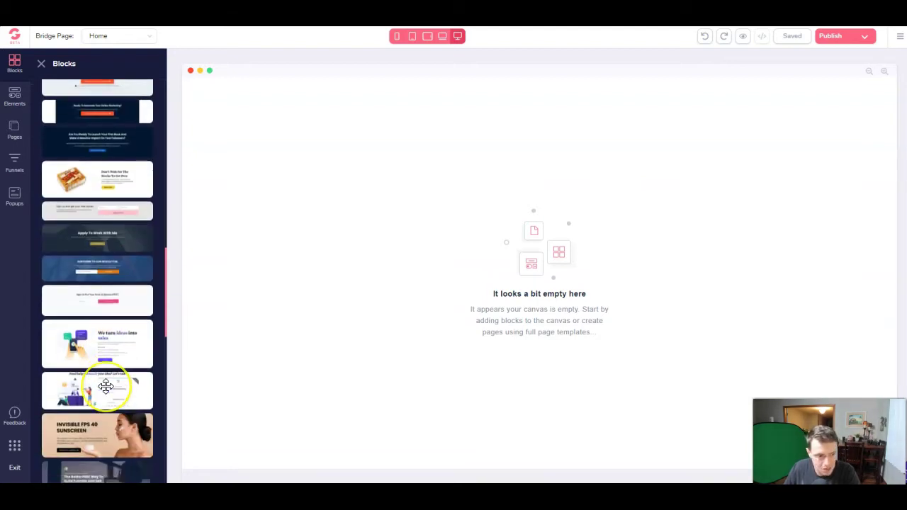
{"action": "scroll", "coordinate": [105, 386], "scroll_direction": "down", "scroll_amount": 5}
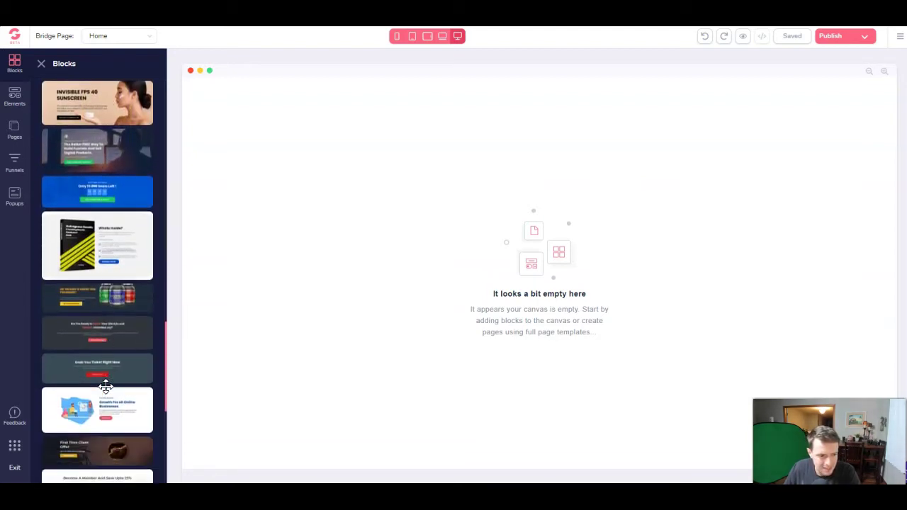
Add the book-cover block and retype its heading as 'The BEST Funnel Builder for 2020 (FREE)'.
{"action": "left_click", "coordinate": [127, 179]}
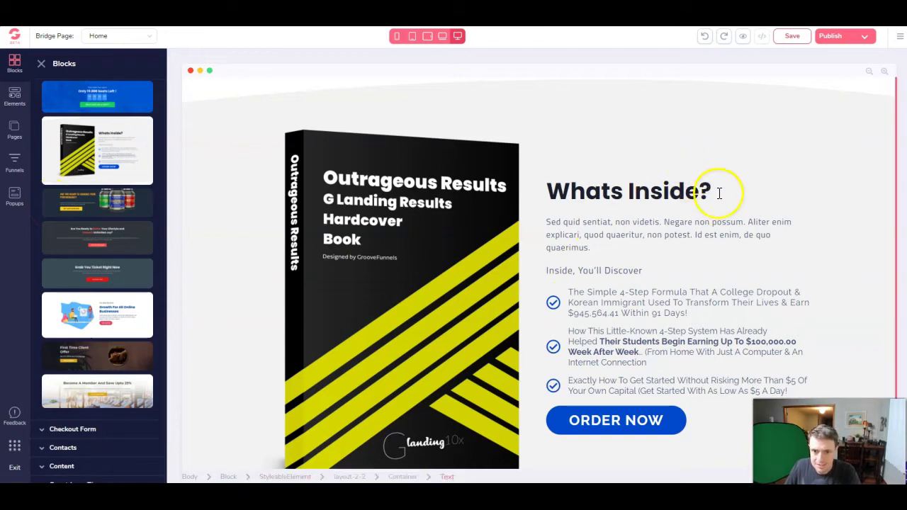
{"action": "left_click", "coordinate": [660, 189]}
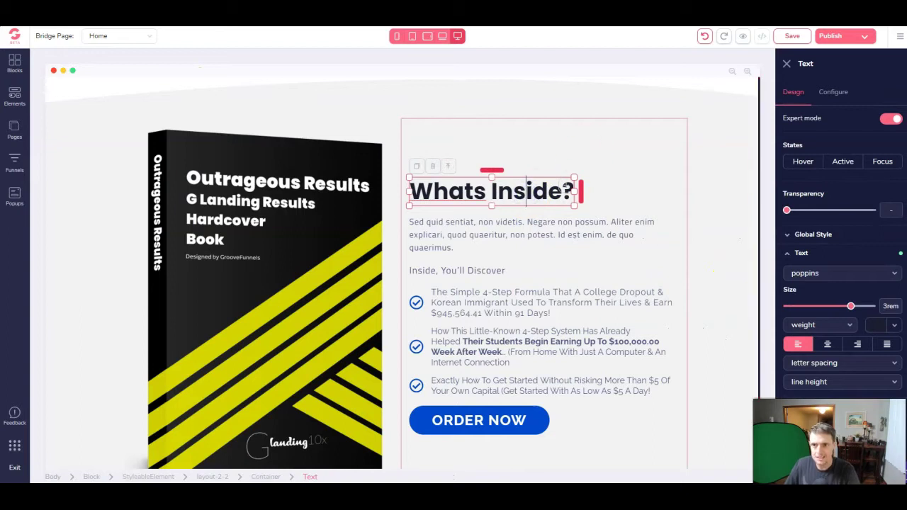
{"action": "double_click", "coordinate": [487, 183]}
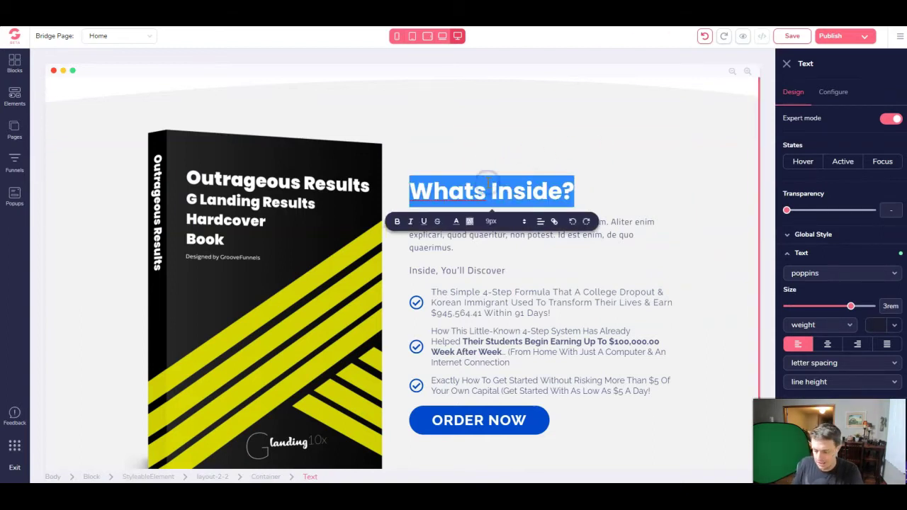
{"action": "type", "text": "The BEST F"}
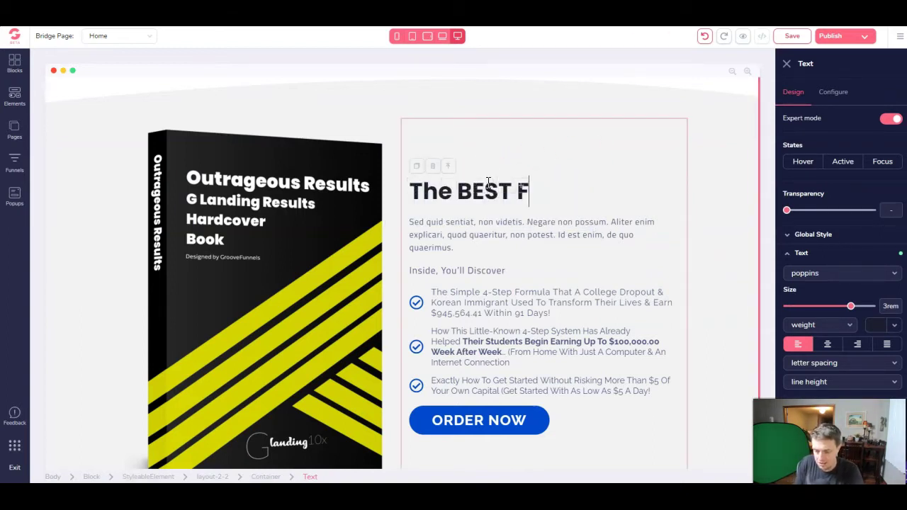
{"action": "type", "text": "unnel Builder for 2020 (FREE"}
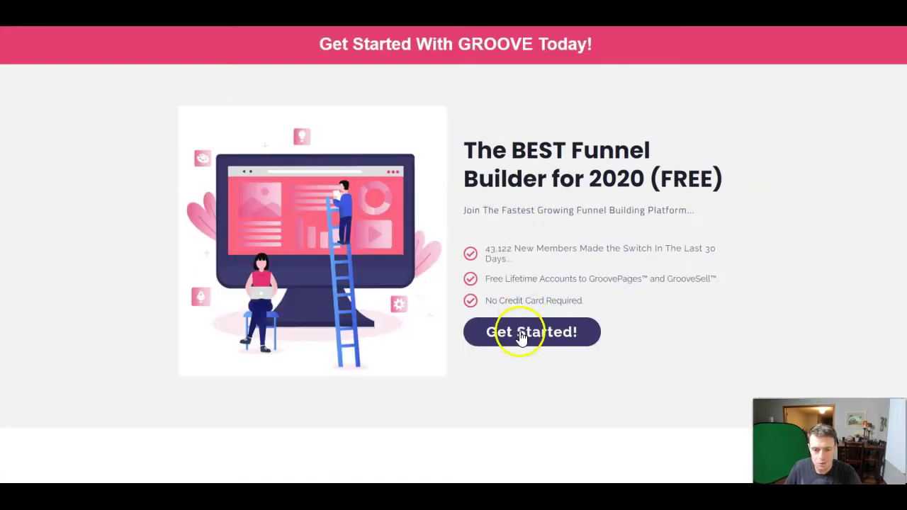
Paste the live site's funnel-platform heading as the subheading and delete the 'Inside, You'll Discover' line.
{"action": "left_click", "coordinate": [520, 333]}
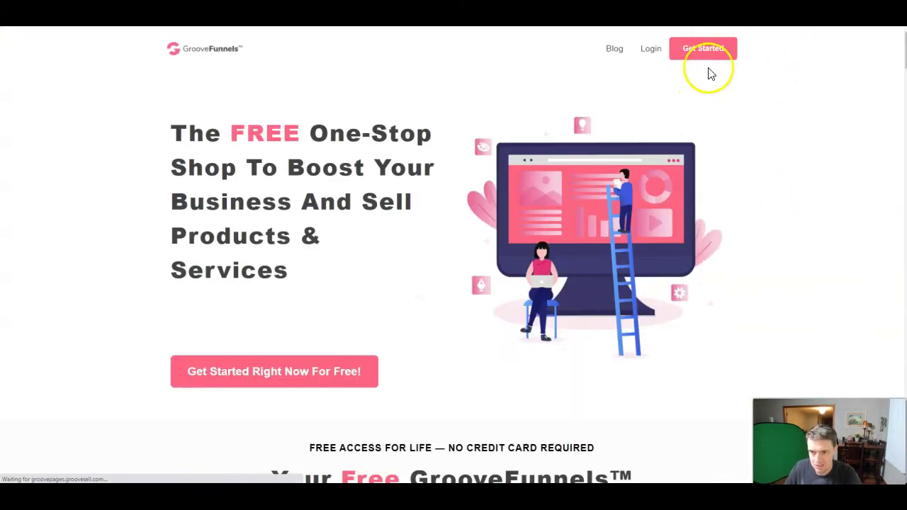
{"action": "scroll", "coordinate": [410, 278], "scroll_direction": "down", "scroll_amount": 3}
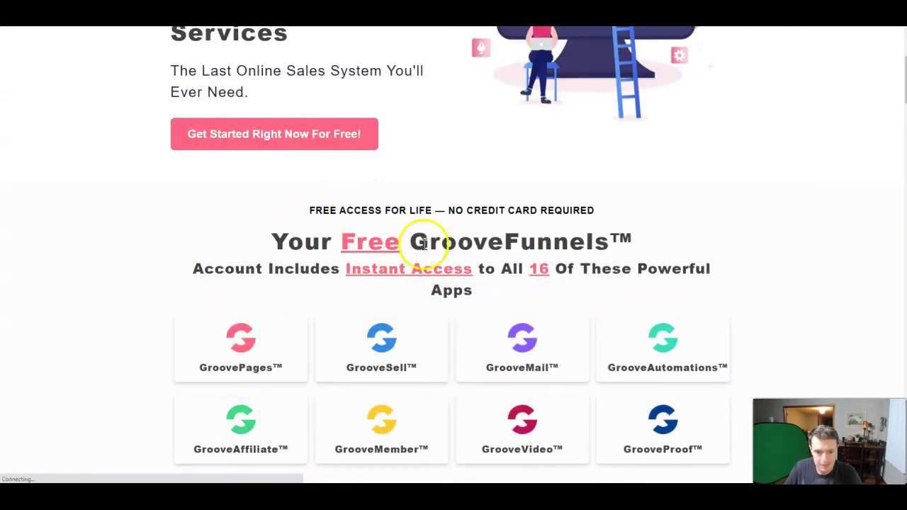
{"action": "scroll", "coordinate": [348, 283], "scroll_direction": "down", "scroll_amount": 4}
{"action": "scroll", "coordinate": [347, 287], "scroll_direction": "down", "scroll_amount": 3}
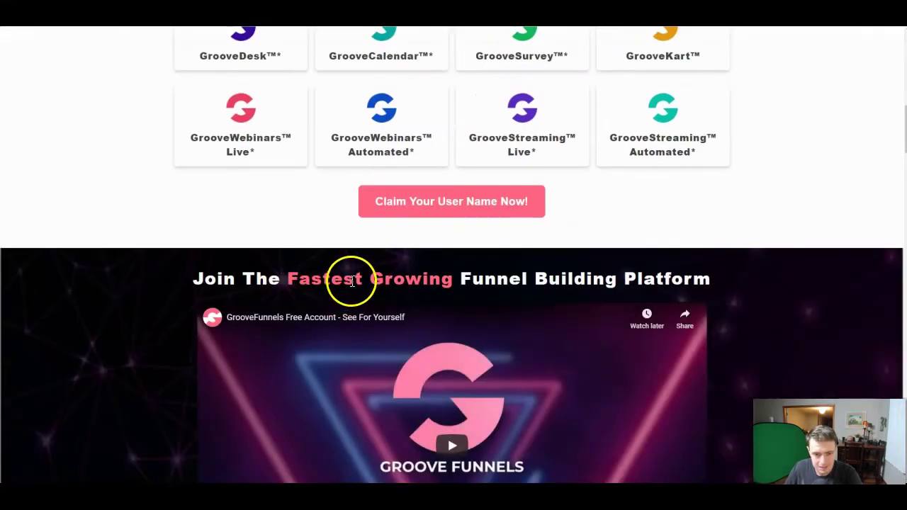
{"action": "triple_click", "coordinate": [352, 280]}
{"action": "key", "text": "ctrl+c"}
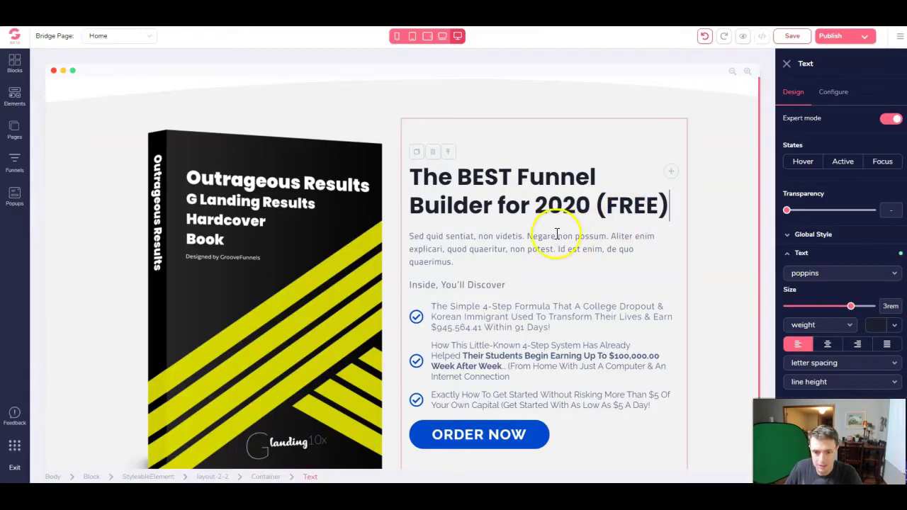
{"action": "left_click", "coordinate": [510, 251]}
{"action": "left_click", "coordinate": [524, 240]}
{"action": "key", "text": "ctrl+a"}
{"action": "key", "text": "ctrl+v"}
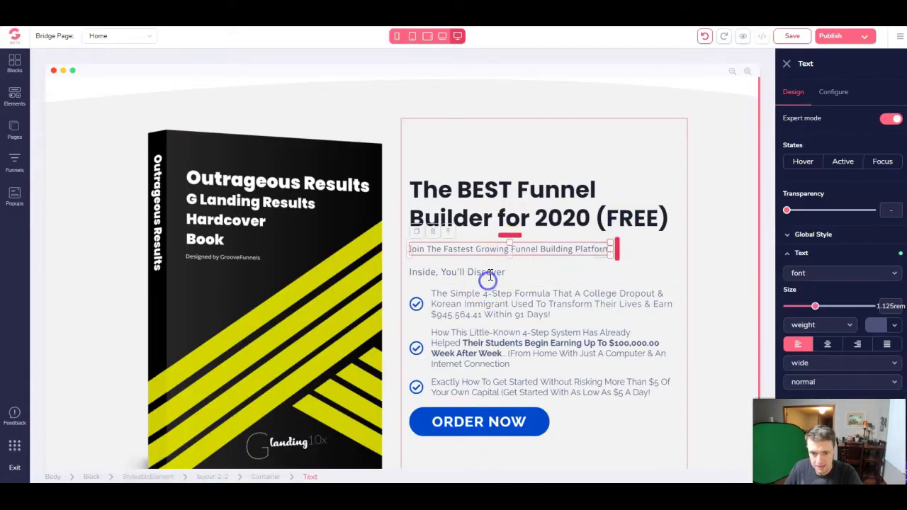
{"action": "triple_click", "coordinate": [489, 274]}
{"action": "key", "text": "BackSpace"}
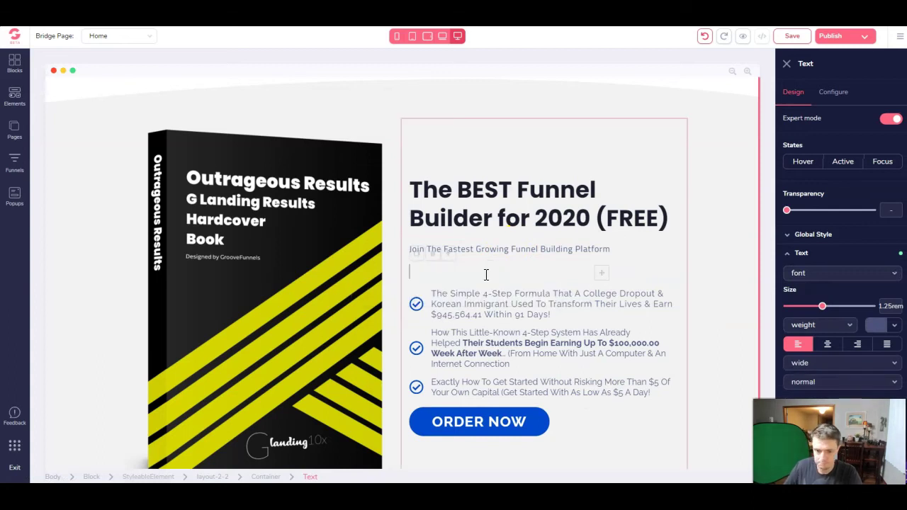
{"action": "key", "text": "BackSpace"}
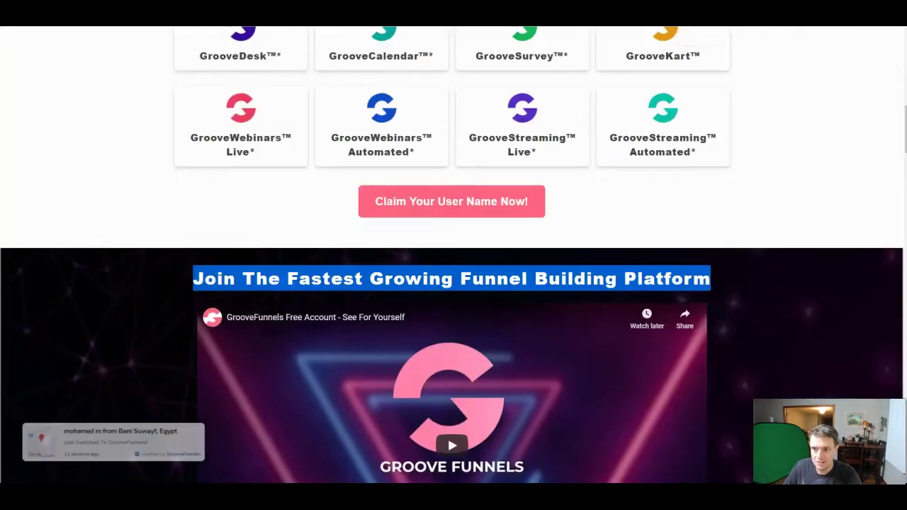
Paste the new-members, free lifetime accounts and No Credit Card Required sentences into the three checklist items.
{"action": "scroll", "coordinate": [516, 290], "scroll_direction": "down", "scroll_amount": 10}
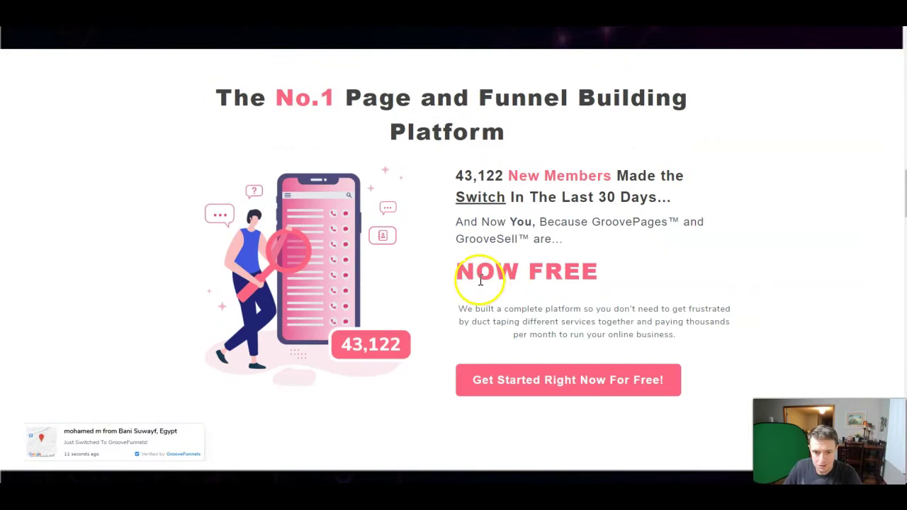
{"action": "left_click_drag", "start_coordinate": [455, 176], "coordinate": [639, 192]}
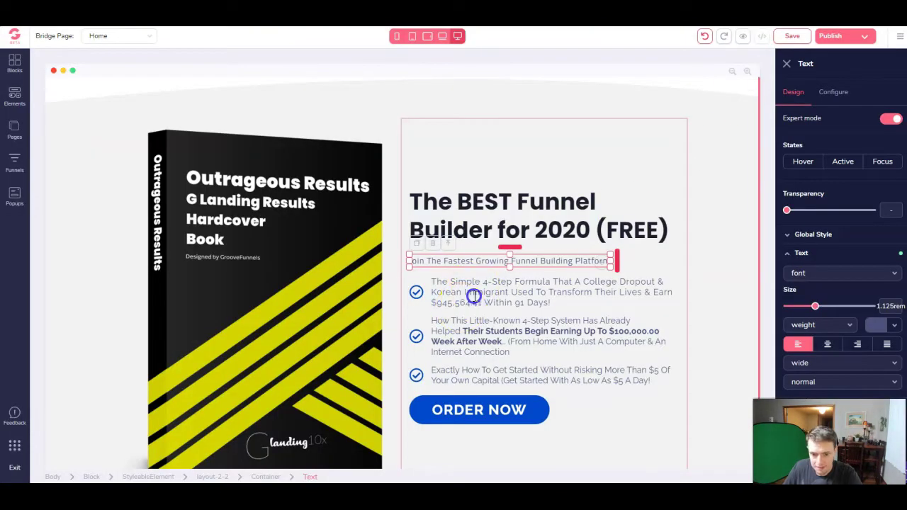
{"action": "left_click", "coordinate": [473, 295]}
{"action": "type", "text": "43,122 New Members Made the Switch In The Last 30 Days"}
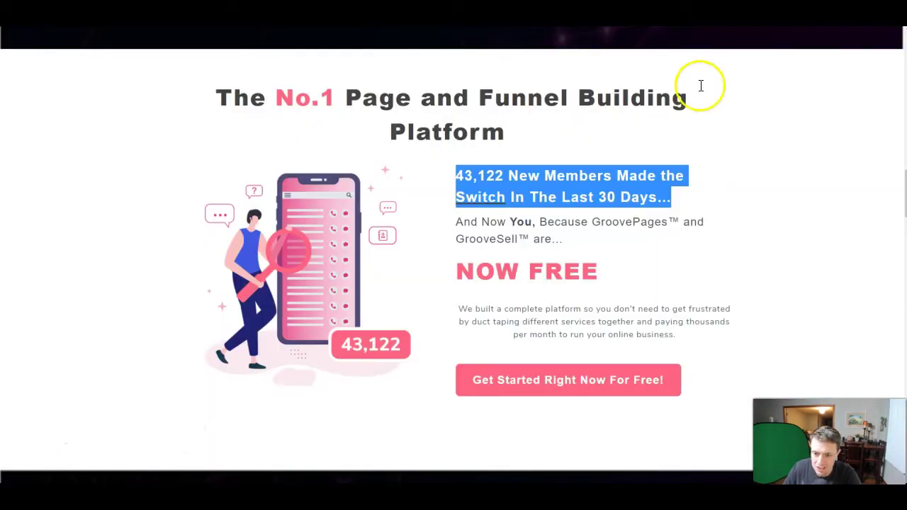
{"action": "scroll", "coordinate": [500, 249], "scroll_direction": "down", "scroll_amount": 6}
{"action": "triple_click", "coordinate": [457, 198]}
{"action": "key", "text": "ctrl+c"}
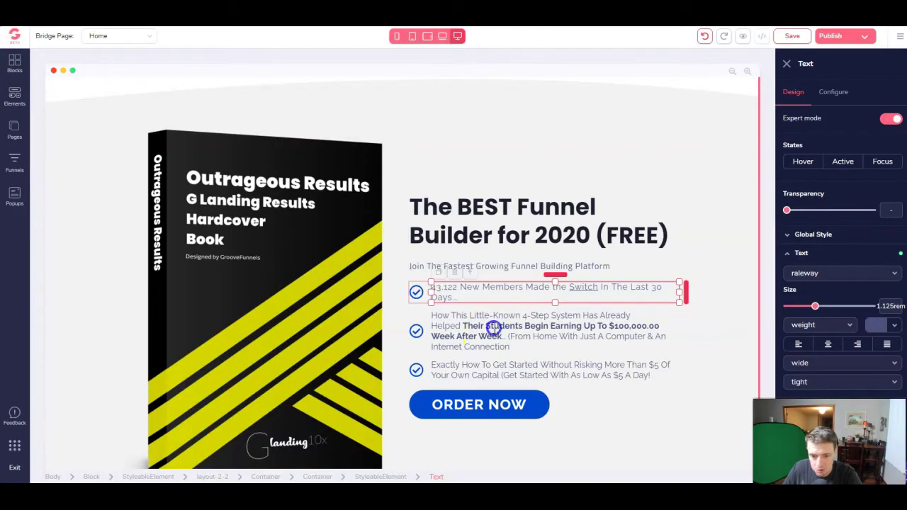
{"action": "left_click", "coordinate": [493, 327]}
{"action": "key", "text": "ctrl+v"}
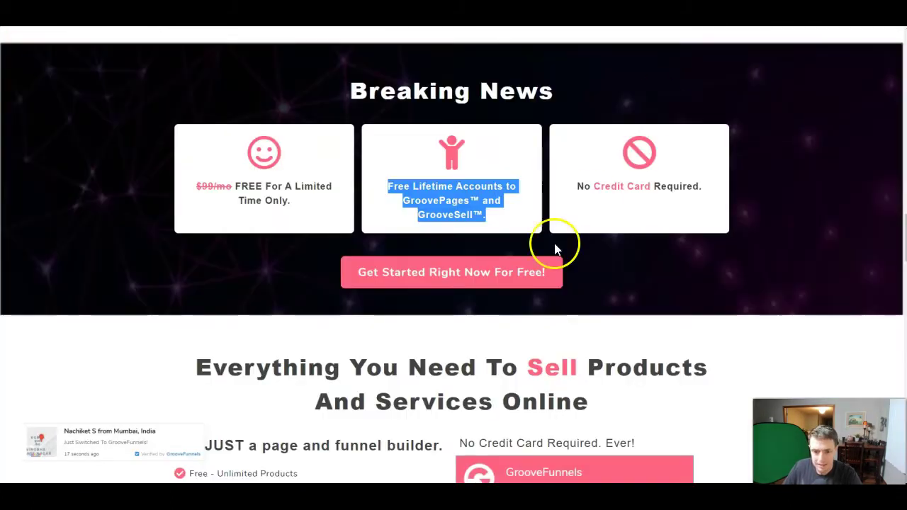
{"action": "triple_click", "coordinate": [614, 184]}
{"action": "key", "text": "ctrl+c"}
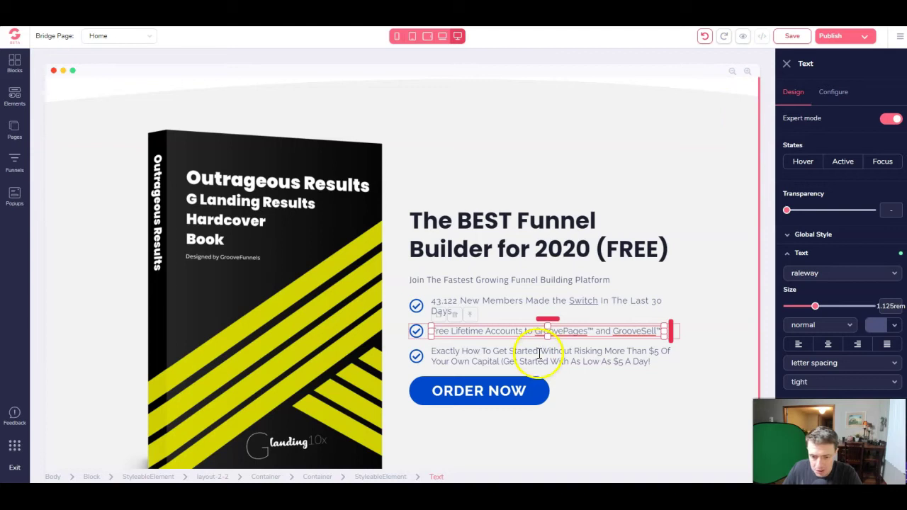
{"action": "triple_click", "coordinate": [536, 363]}
{"action": "key", "text": "ctrl+v"}
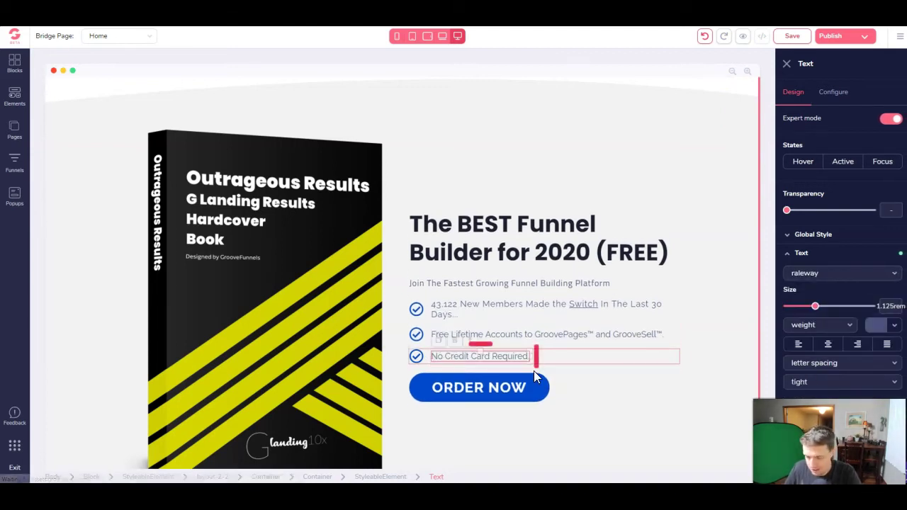
{"action": "scroll", "coordinate": [613, 437], "scroll_direction": "down", "scroll_amount": 1}
{"action": "left_click", "coordinate": [609, 436]}
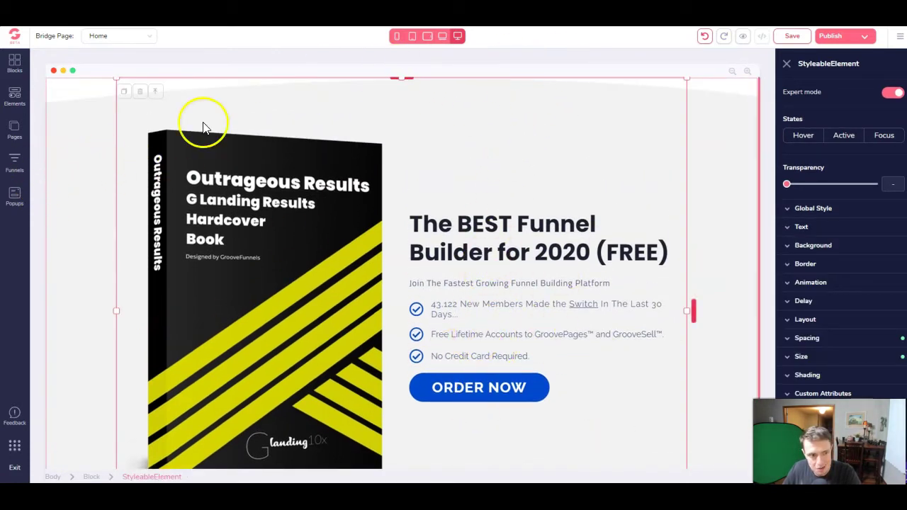
Drag the first Alert Bars design from Blocks to the top of the page, above the book block.
{"action": "left_click", "coordinate": [16, 95]}
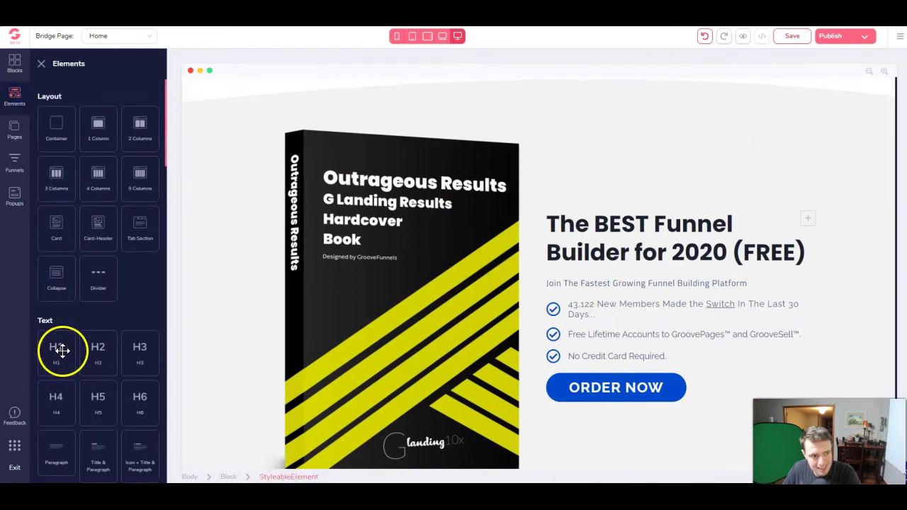
{"action": "scroll", "coordinate": [135, 354], "scroll_direction": "down", "scroll_amount": 4}
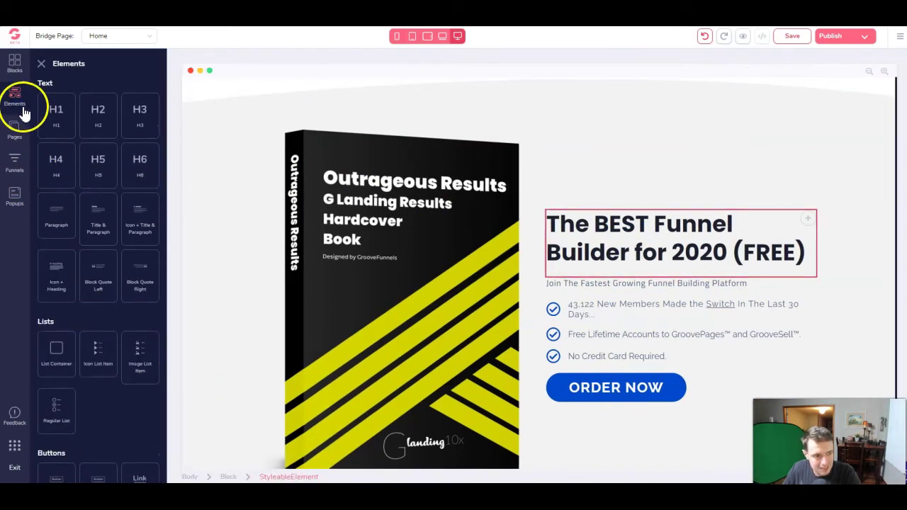
{"action": "left_click", "coordinate": [15, 62]}
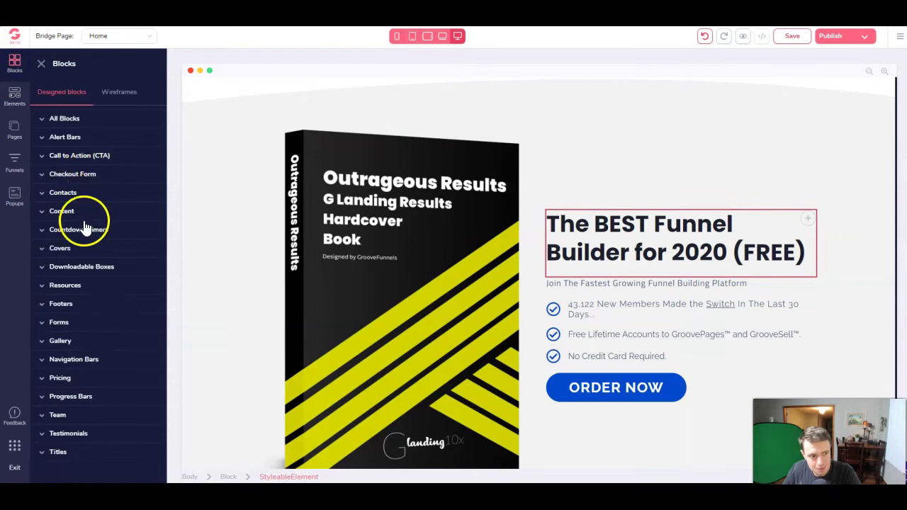
{"action": "left_click", "coordinate": [56, 137]}
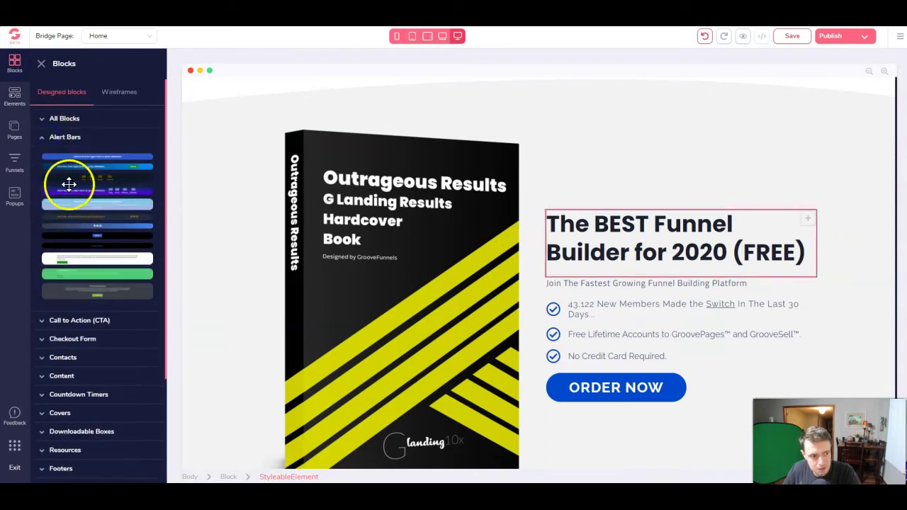
{"action": "left_click", "coordinate": [104, 155]}
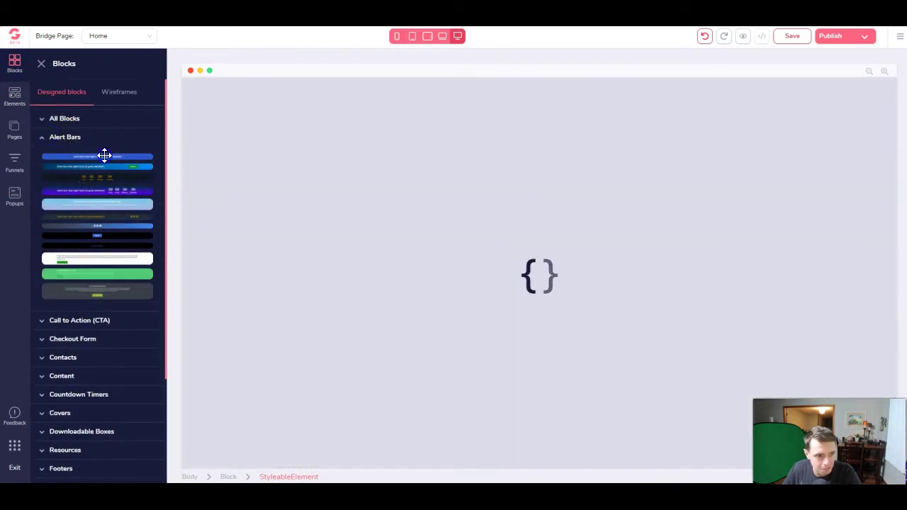
{"action": "left_click_drag", "start_coordinate": [104, 155], "coordinate": [427, 366]}
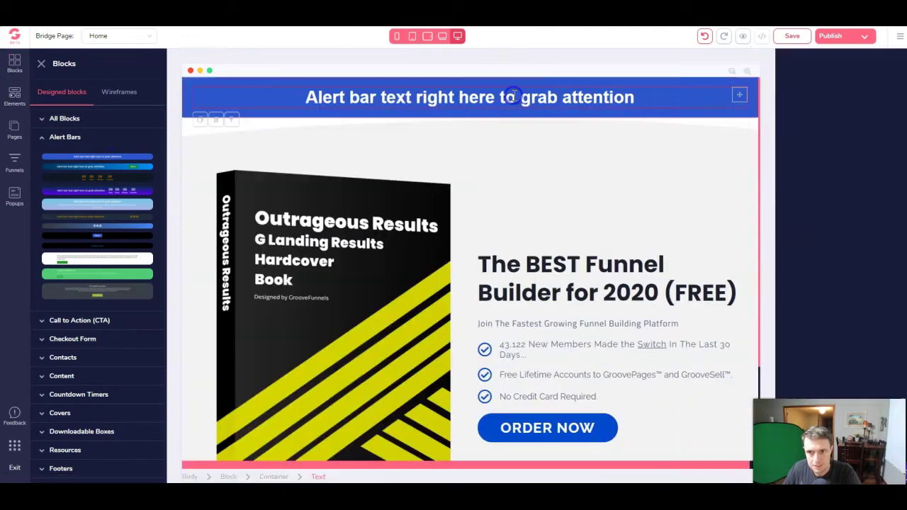
Replace the alert bar placeholder with 'Get Started with GROOVE Today', correcting the typos.
{"action": "left_click", "coordinate": [615, 92]}
{"action": "double_click", "coordinate": [465, 101]}
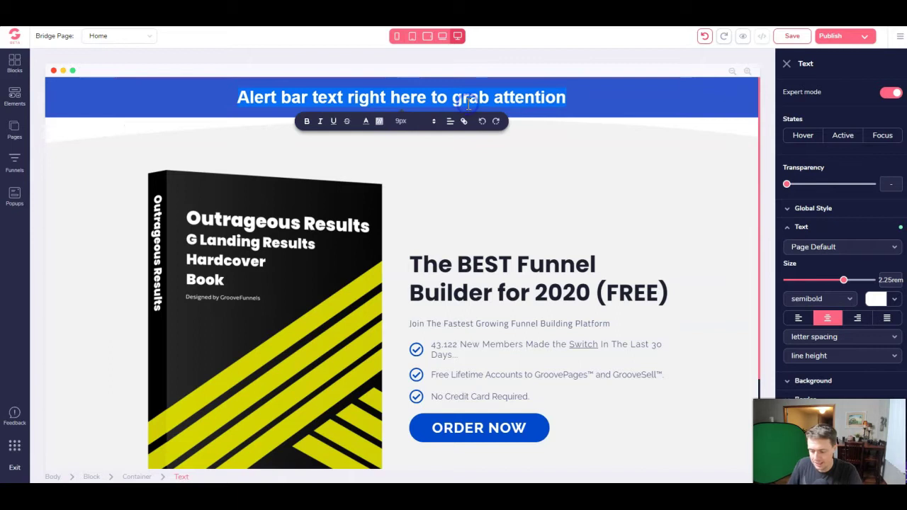
{"action": "type", "text": "GEt"}
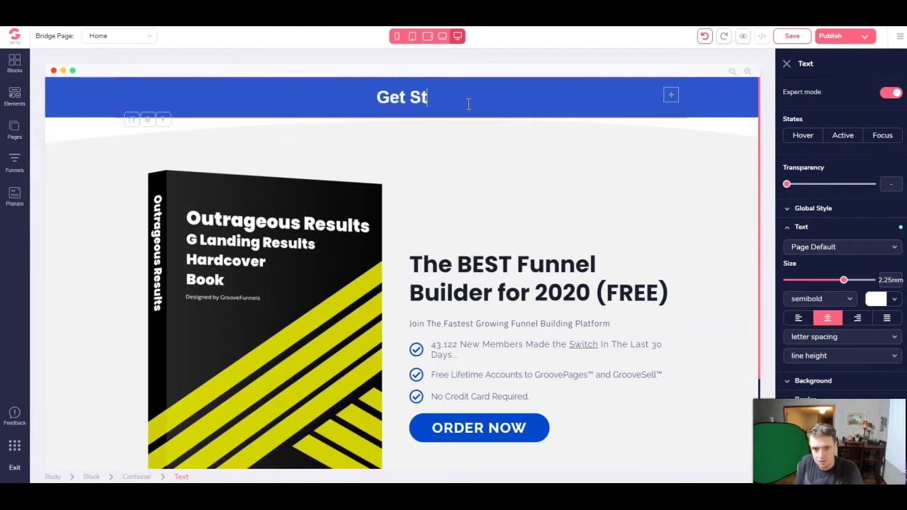
{"action": "type", "text": " Started with GR"}
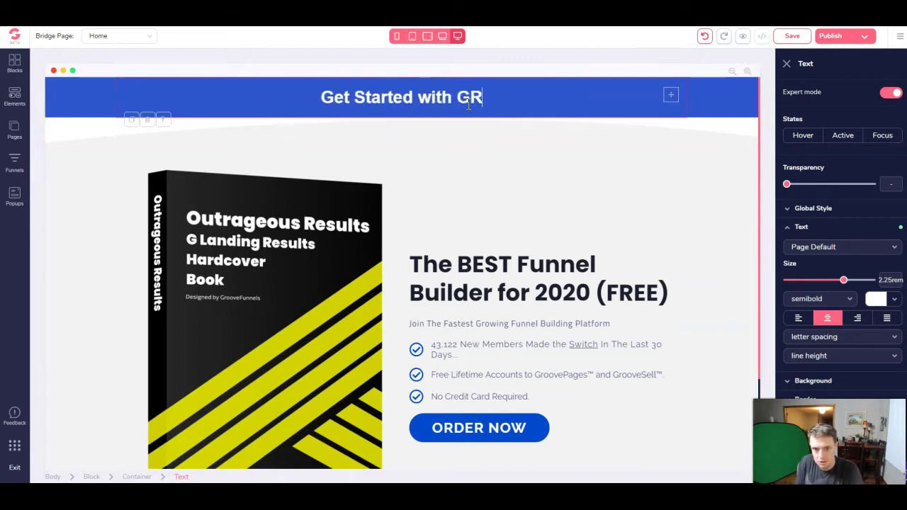
{"action": "type", "text": "OOEV To"}
{"action": "key", "text": "BackSpace"}
{"action": "key", "text": "BackSpace"}
{"action": "key", "text": "BackSpace"}
{"action": "key", "text": "BackSpace"}
{"action": "key", "text": "BackSpace"}
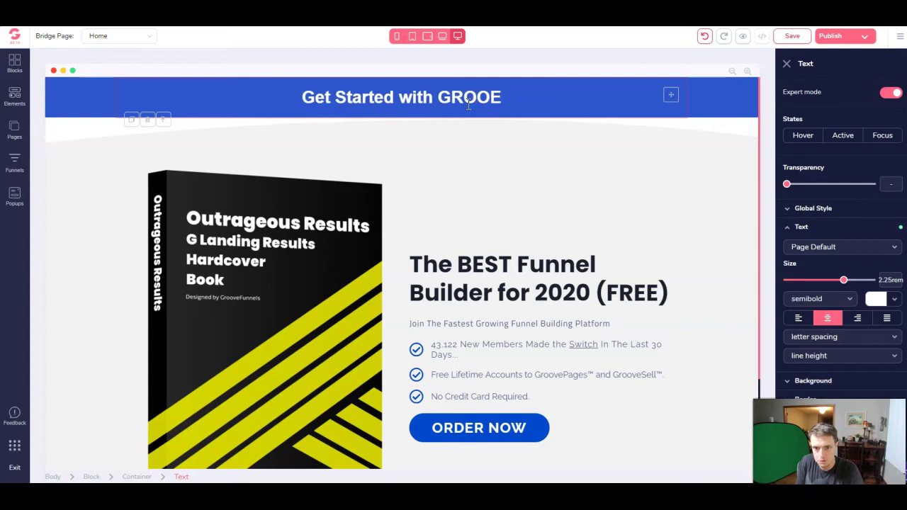
{"action": "type", "text": "VE Today"}
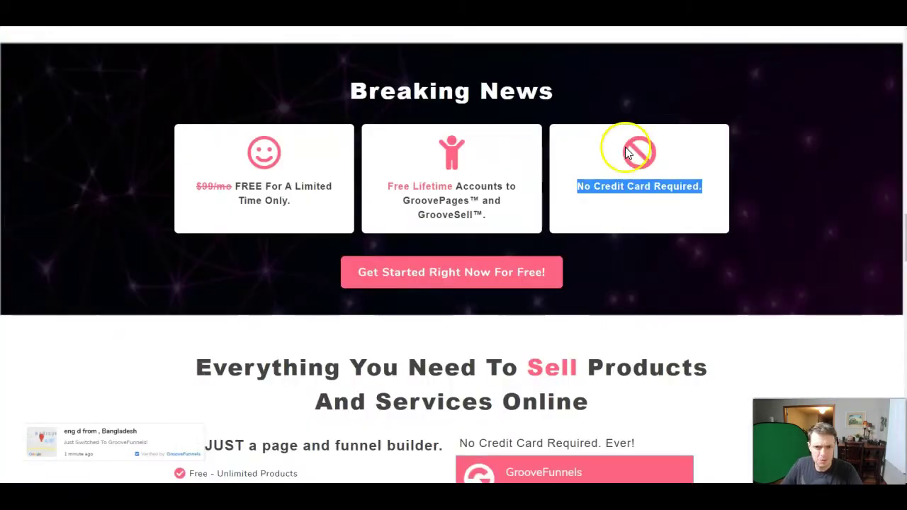
Copy 'GrooveFunnels™' from the live site and paste it over GROOVE in the alert bar.
{"action": "scroll", "coordinate": [628, 146], "scroll_direction": "up", "scroll_amount": 10}
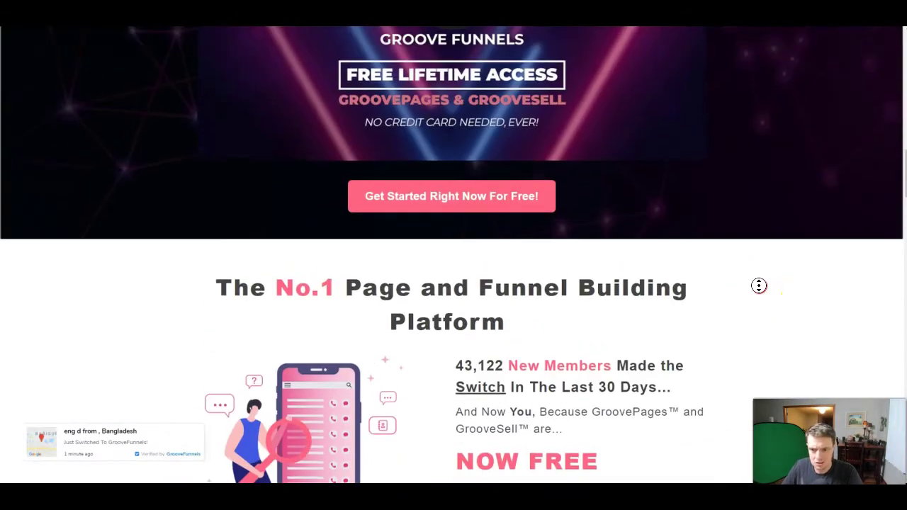
{"action": "scroll", "coordinate": [687, 161], "scroll_direction": "down", "scroll_amount": 10}
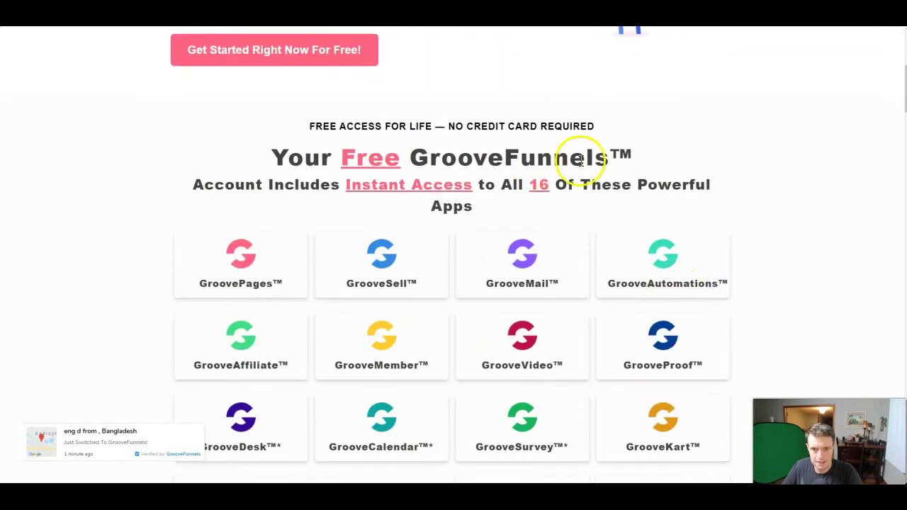
{"action": "left_click_drag", "start_coordinate": [636, 157], "coordinate": [443, 163]}
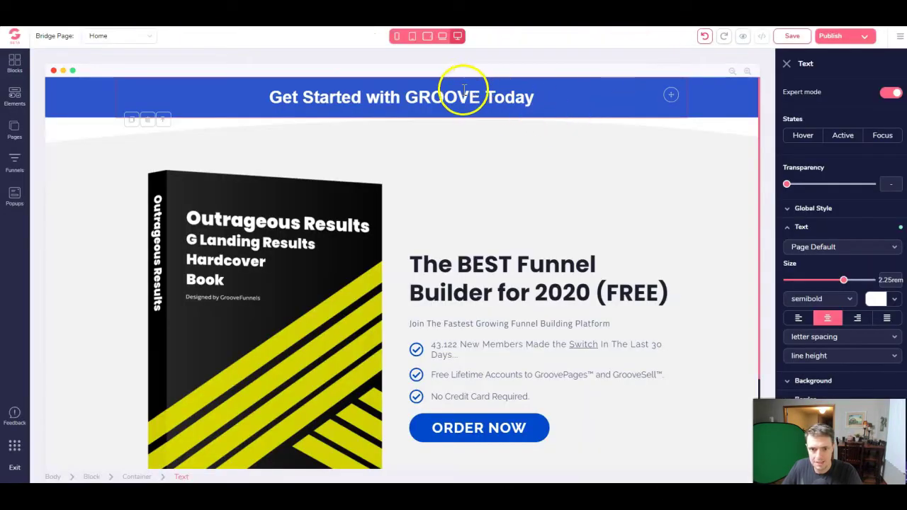
{"action": "double_click", "coordinate": [461, 95]}
{"action": "type", "text": "GrooveFunnels™"}
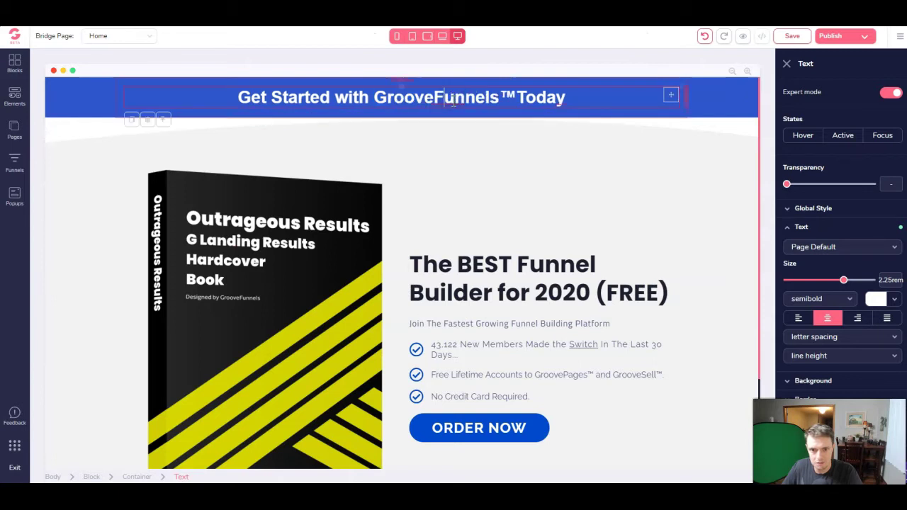
{"action": "left_click", "coordinate": [528, 99]}
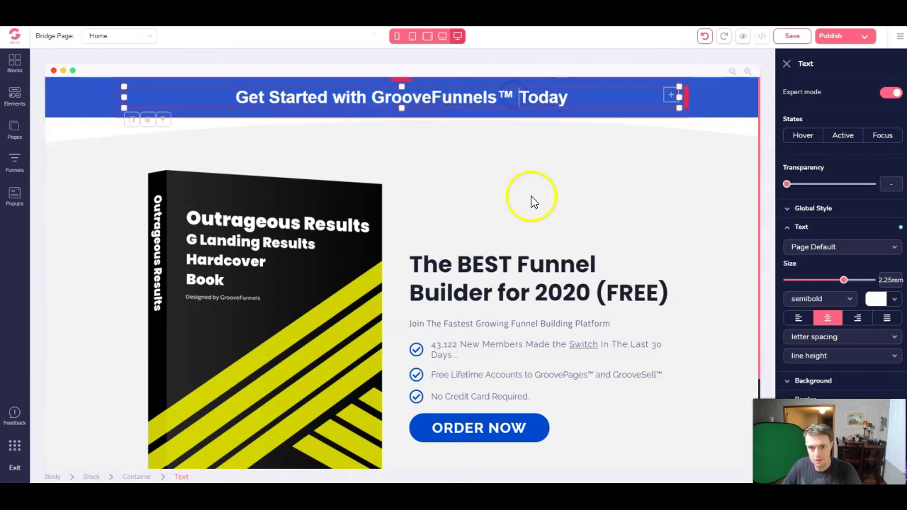
{"action": "left_click", "coordinate": [538, 234]}
Change the ORDER NOW button's label to 'Get Started!' and set its Link To option to URL.
{"action": "scroll", "coordinate": [569, 326], "scroll_direction": "down", "scroll_amount": 3}
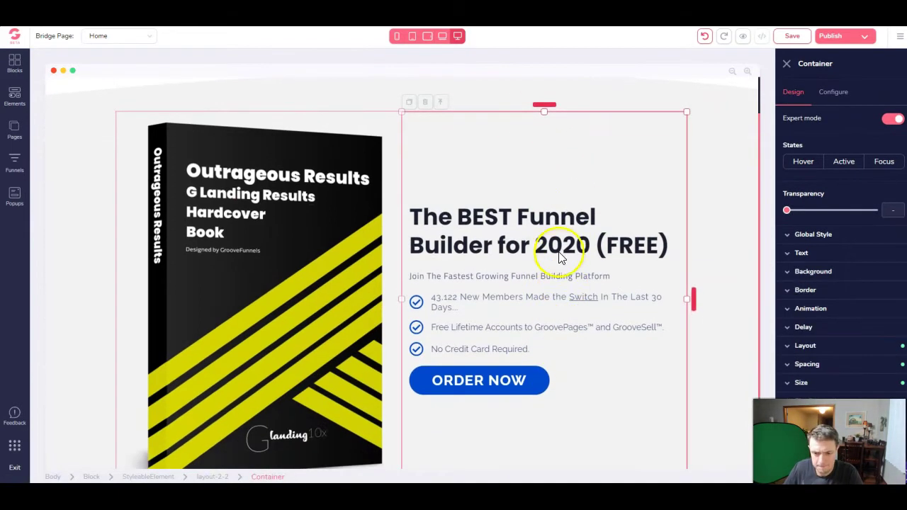
{"action": "scroll", "coordinate": [610, 312], "scroll_direction": "down", "scroll_amount": 1}
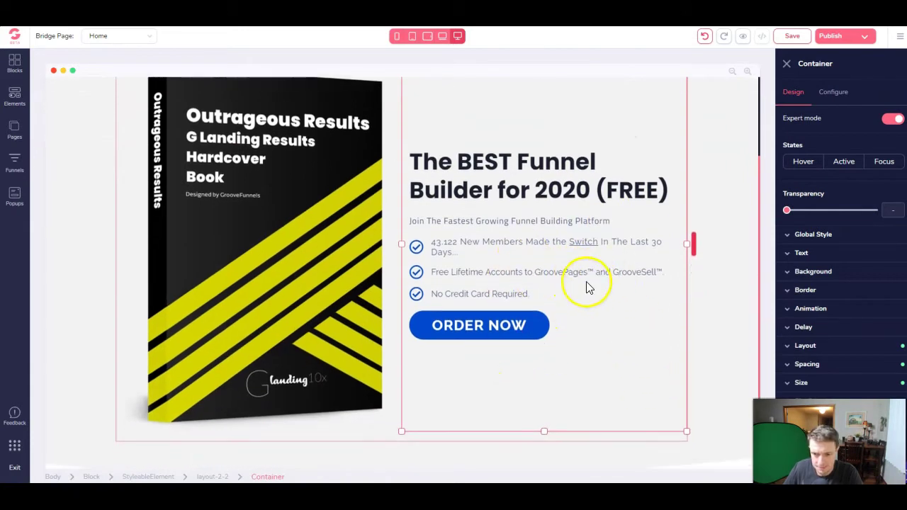
{"action": "scroll", "coordinate": [507, 347], "scroll_direction": "up", "scroll_amount": 2}
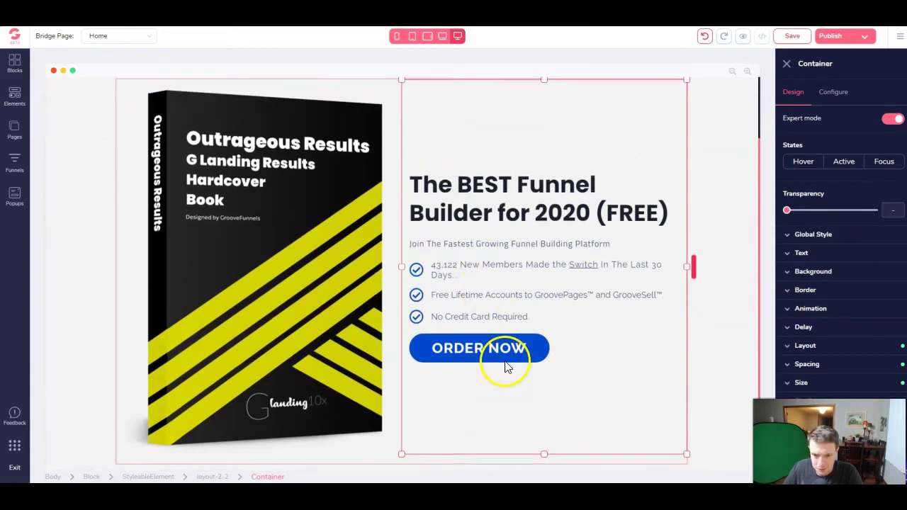
{"action": "left_click", "coordinate": [507, 370]}
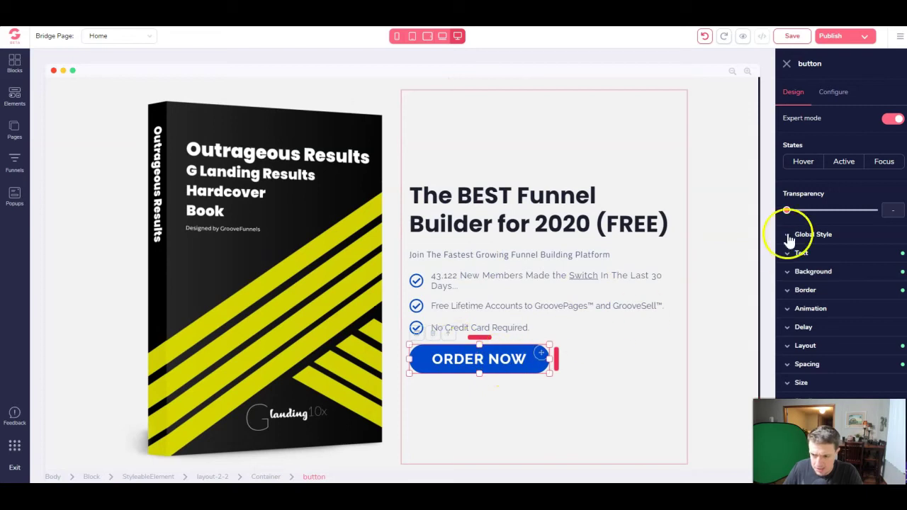
{"action": "left_click", "coordinate": [833, 92]}
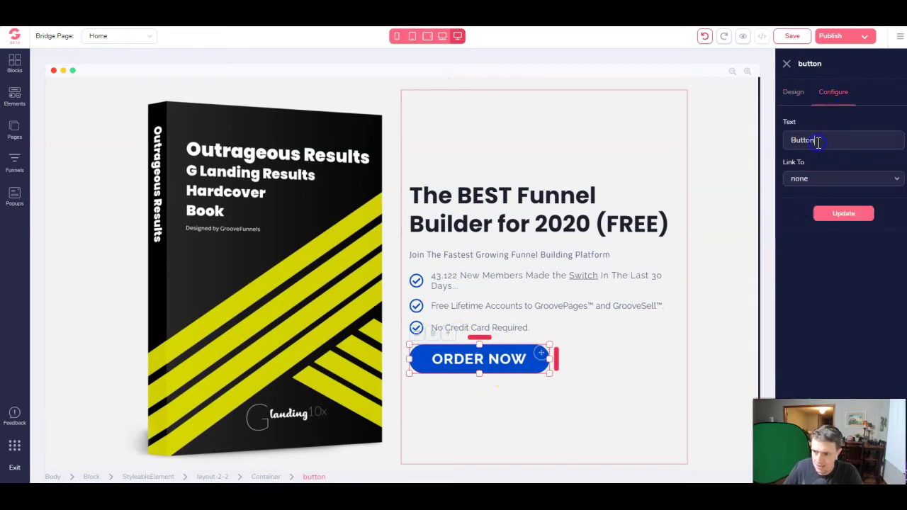
{"action": "left_click_drag", "start_coordinate": [815, 141], "coordinate": [701, 126]}
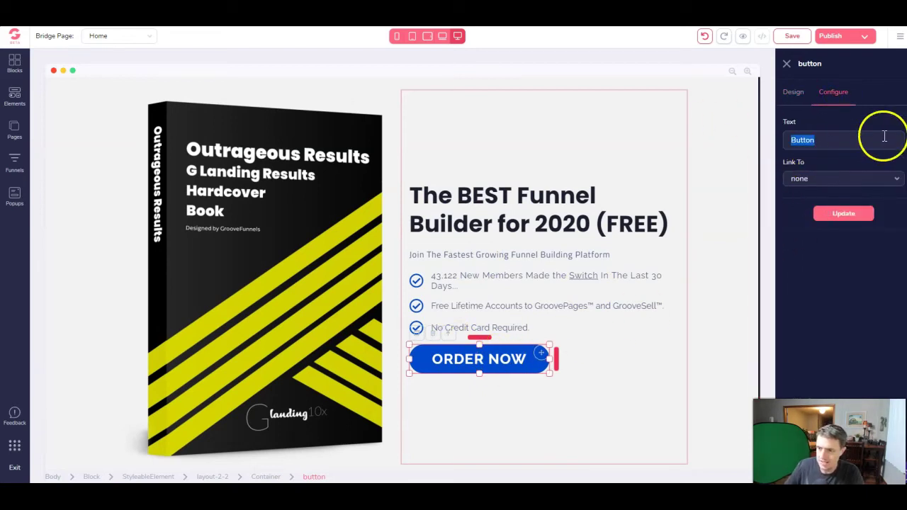
{"action": "left_click", "coordinate": [790, 91]}
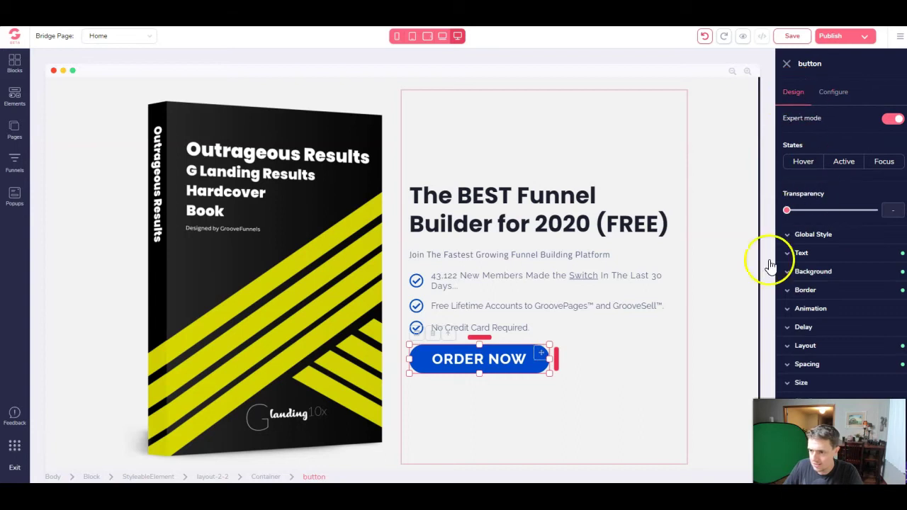
{"action": "double_click", "coordinate": [476, 359]}
{"action": "left_click", "coordinate": [833, 91]}
{"action": "left_click_drag", "start_coordinate": [822, 140], "coordinate": [555, 107]}
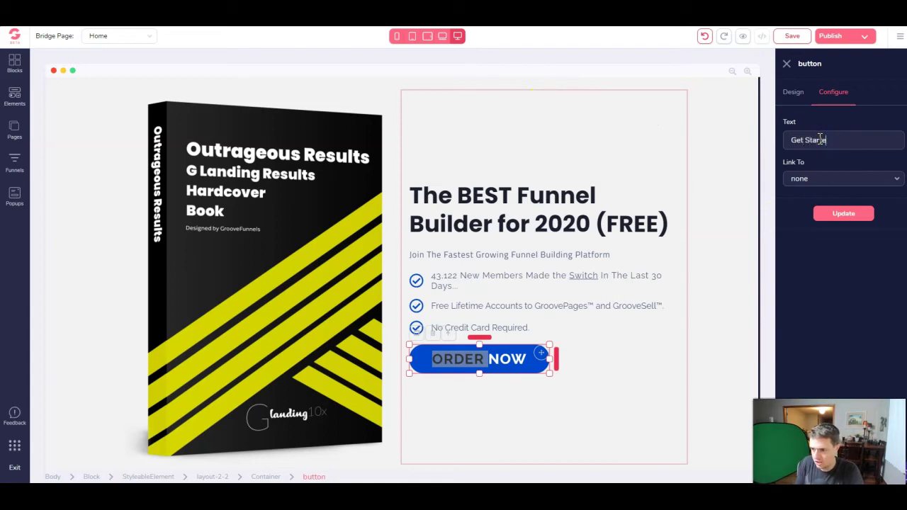
{"action": "left_click", "coordinate": [841, 183]}
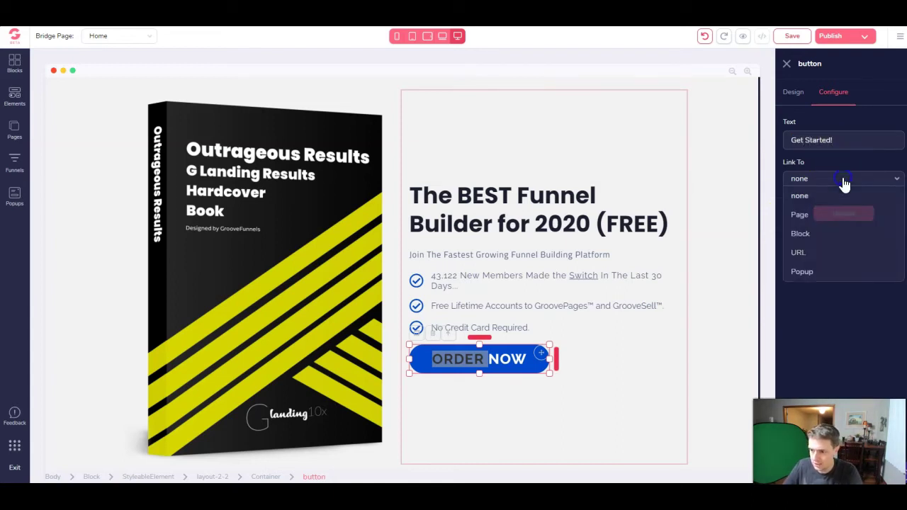
{"action": "left_click", "coordinate": [818, 249]}
{"action": "left_click", "coordinate": [848, 212]}
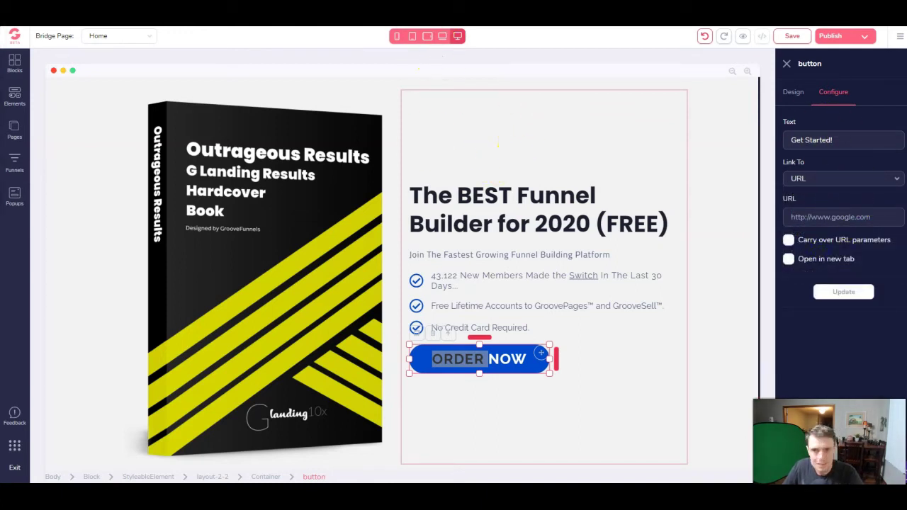
Link the Get Started! button to the copied GrooveSell checkout URL, opening in a new tab.
{"action": "key", "text": "alt+Tab"}
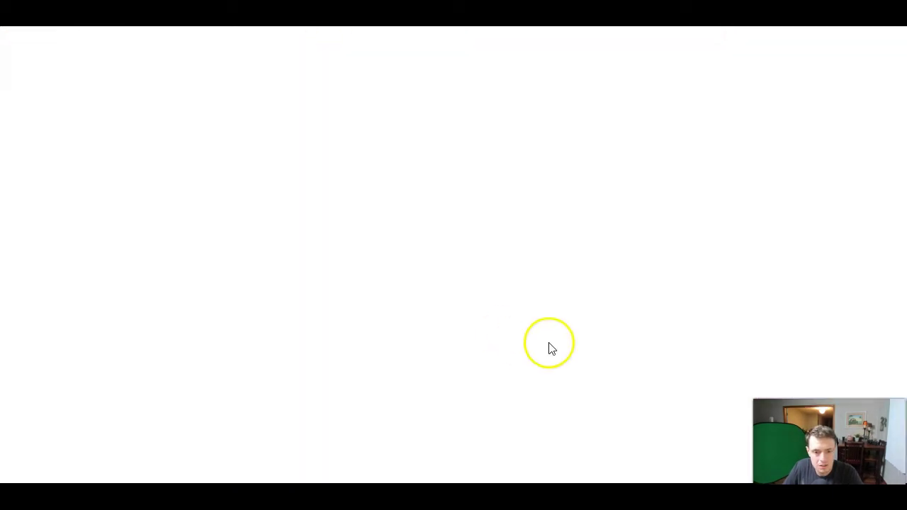
{"action": "key", "text": "ctrl+a"}
{"action": "key", "text": "alt+Tab"}
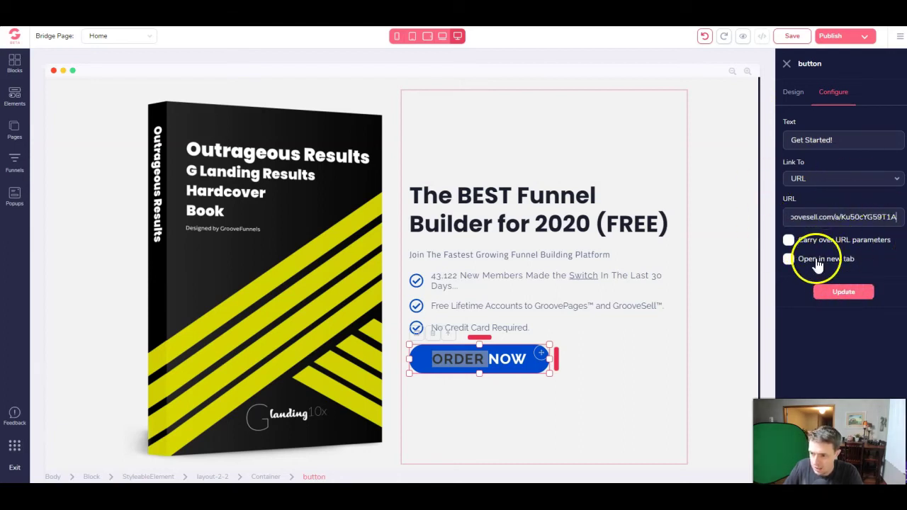
{"action": "left_click", "coordinate": [789, 259]}
{"action": "left_click", "coordinate": [844, 292]}
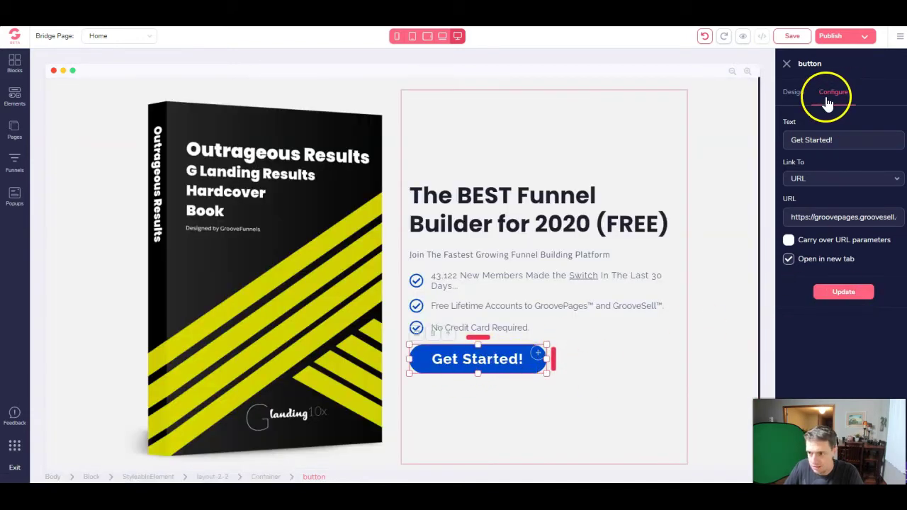
Change the Get Started! button's background colour from blue to pink #E43F70.
{"action": "left_click", "coordinate": [790, 93]}
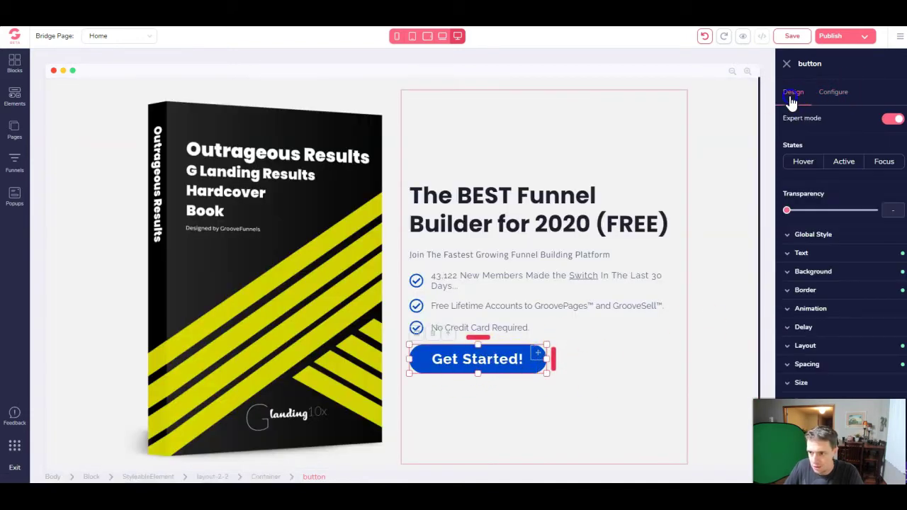
{"action": "left_click", "coordinate": [811, 272]}
{"action": "scroll", "coordinate": [822, 306], "scroll_direction": "down", "scroll_amount": 1}
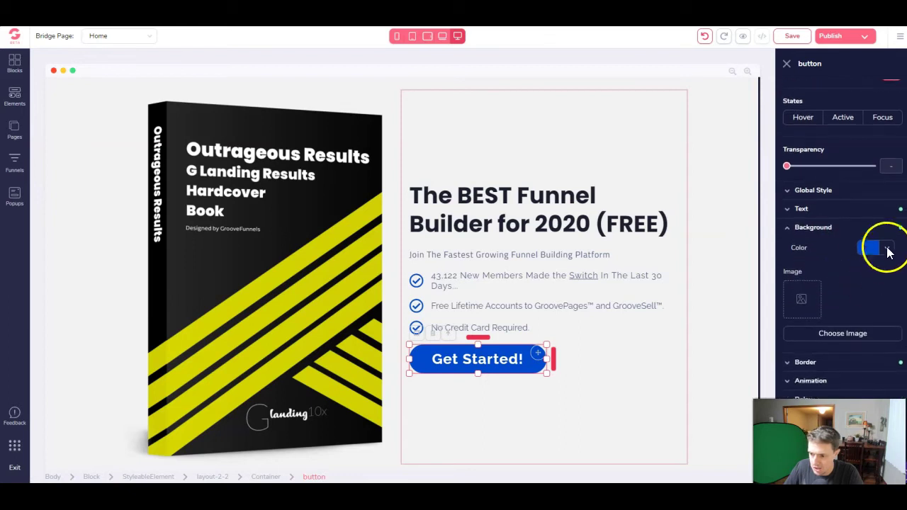
{"action": "left_click", "coordinate": [886, 248]}
{"action": "mouse_move", "coordinate": [829, 304]}
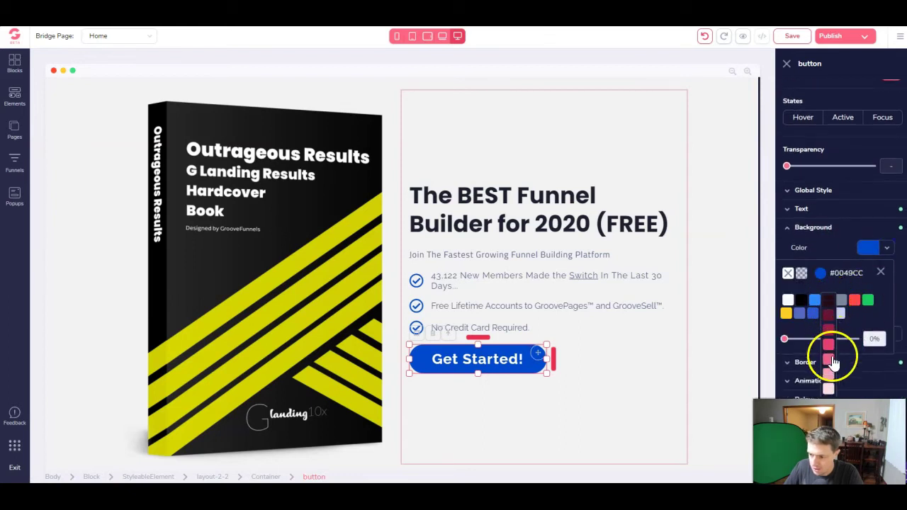
{"action": "left_click", "coordinate": [829, 347]}
{"action": "scroll", "coordinate": [553, 209], "scroll_direction": "up", "scroll_amount": 1}
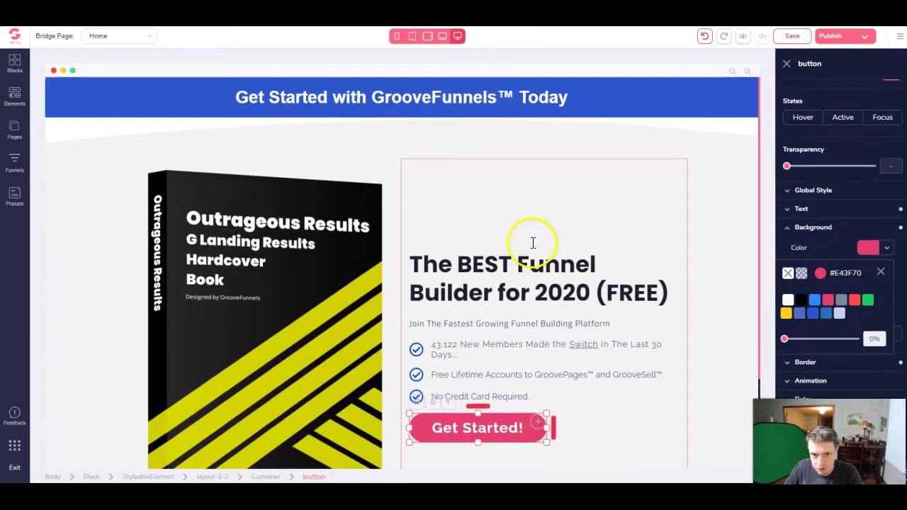
{"action": "scroll", "coordinate": [779, 219], "scroll_direction": "down", "scroll_amount": 1}
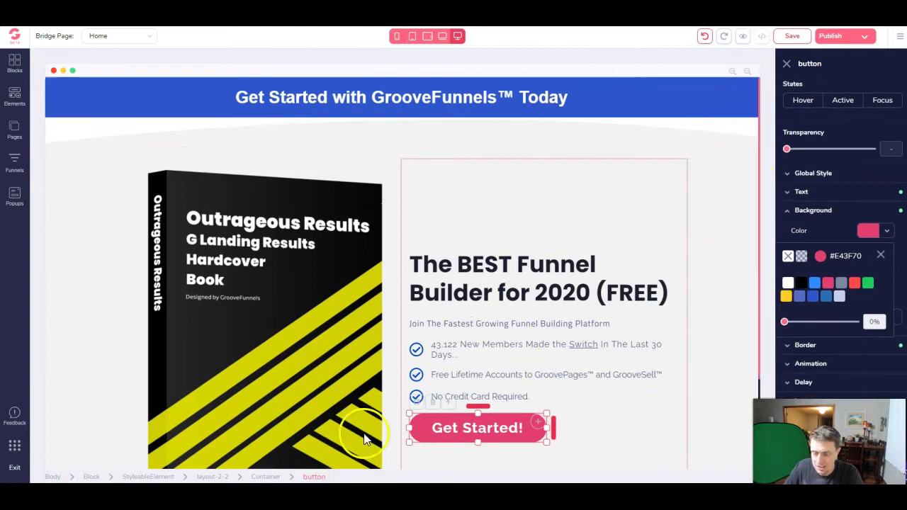
{"action": "scroll", "coordinate": [565, 386], "scroll_direction": "down", "scroll_amount": 2}
{"action": "scroll", "coordinate": [565, 386], "scroll_direction": "down", "scroll_amount": 1}
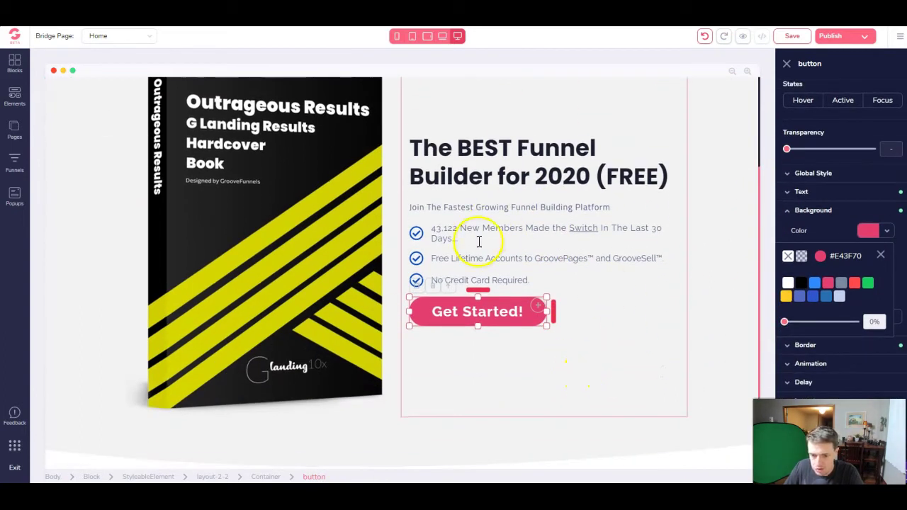
Make the check icon beside No Credit Card Required pink (#E43F70).
{"action": "left_click", "coordinate": [482, 277]}
{"action": "left_click", "coordinate": [415, 282]}
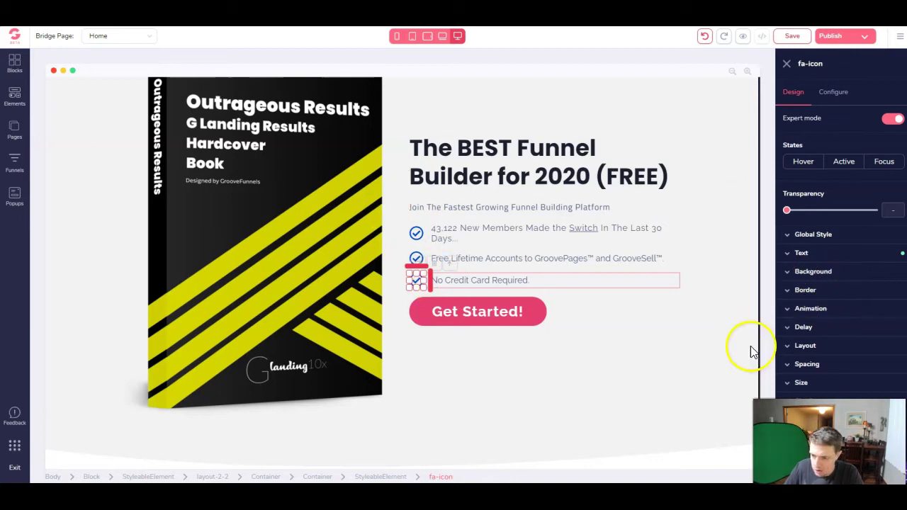
{"action": "left_click", "coordinate": [792, 255]}
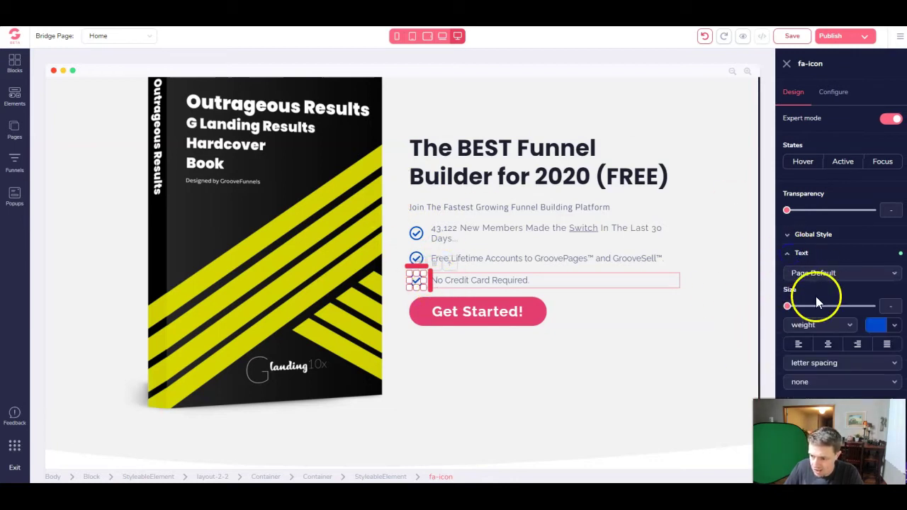
{"action": "left_click", "coordinate": [878, 325]}
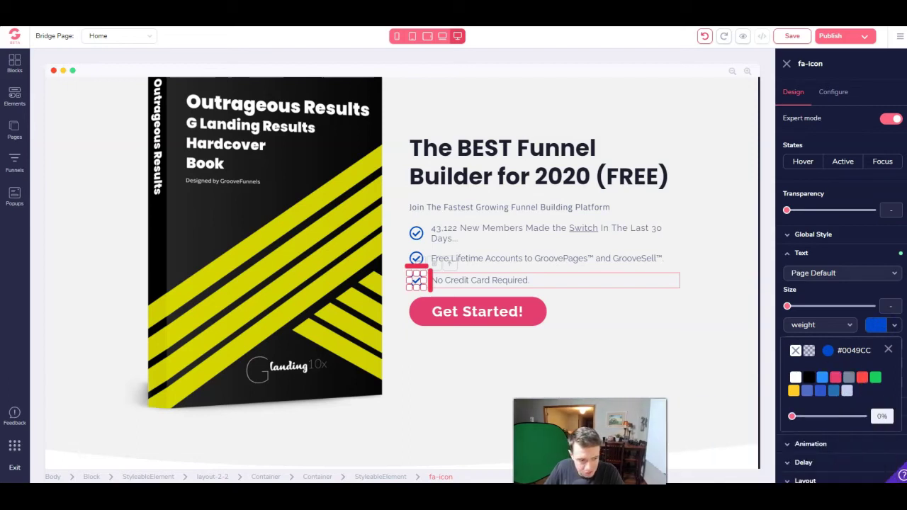
{"action": "mouse_move", "coordinate": [836, 383]}
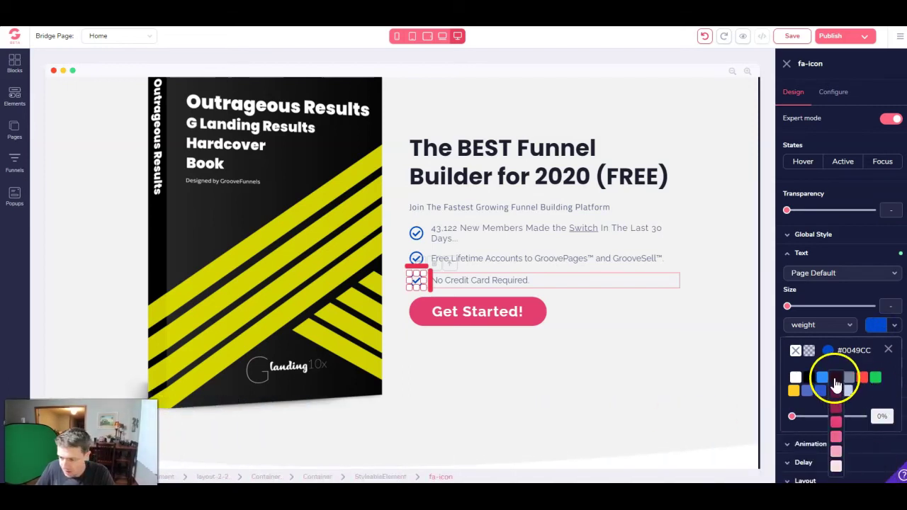
{"action": "left_click", "coordinate": [835, 423]}
Turn the second and first check icons pink (#E43F70) as well.
{"action": "left_click", "coordinate": [415, 259]}
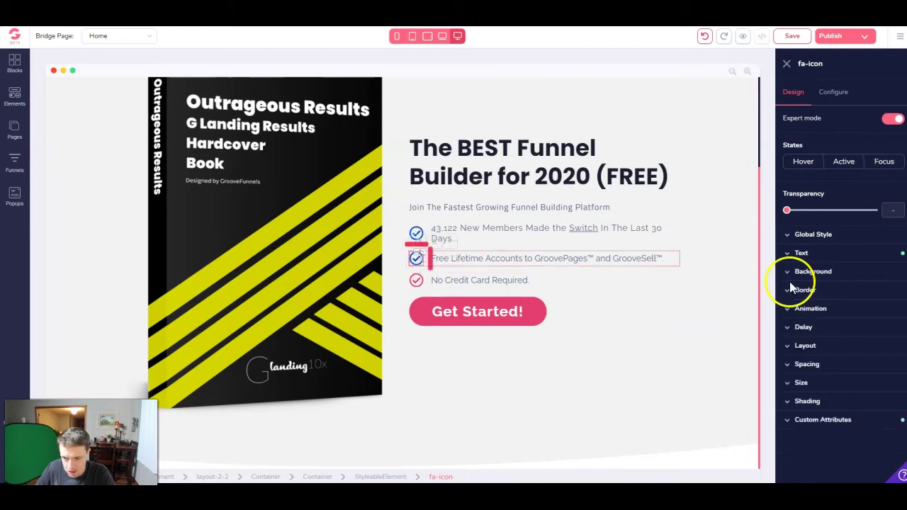
{"action": "left_click", "coordinate": [800, 252]}
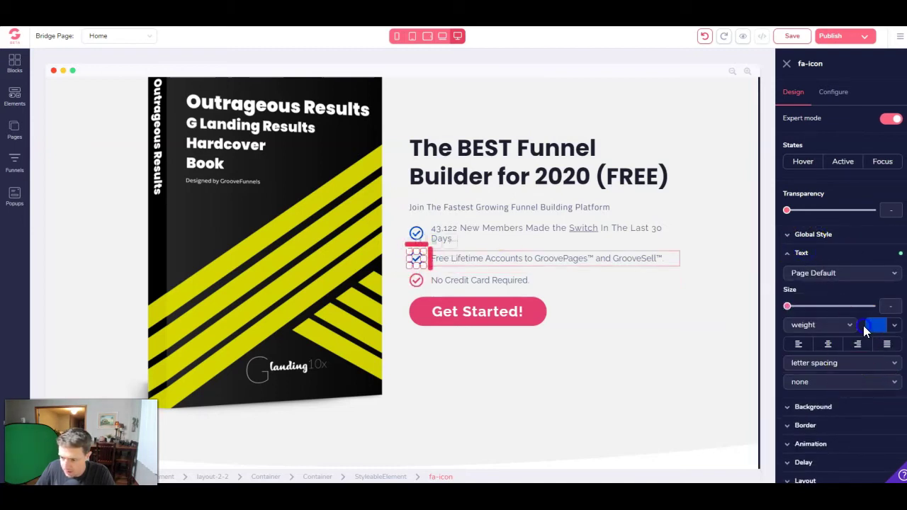
{"action": "left_click", "coordinate": [864, 325]}
{"action": "mouse_move", "coordinate": [841, 380]}
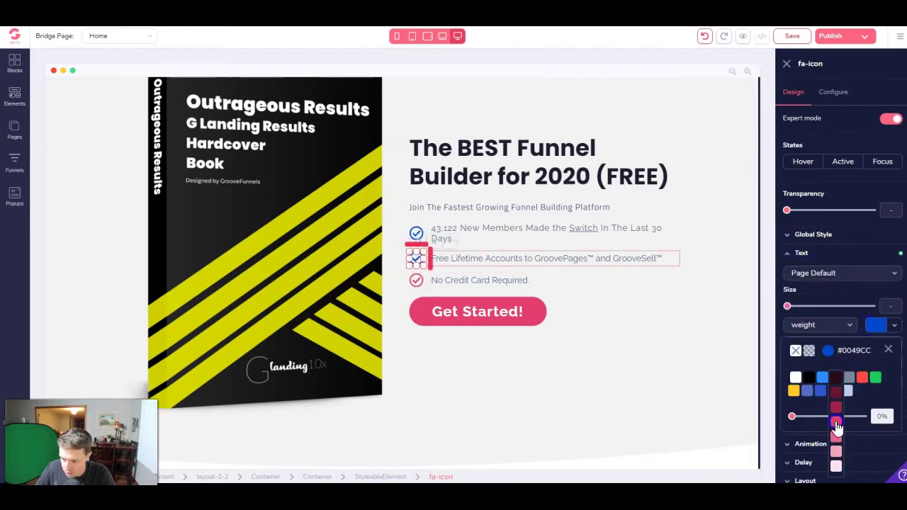
{"action": "left_click", "coordinate": [835, 423]}
{"action": "left_click", "coordinate": [404, 210]}
{"action": "left_click", "coordinate": [417, 233]}
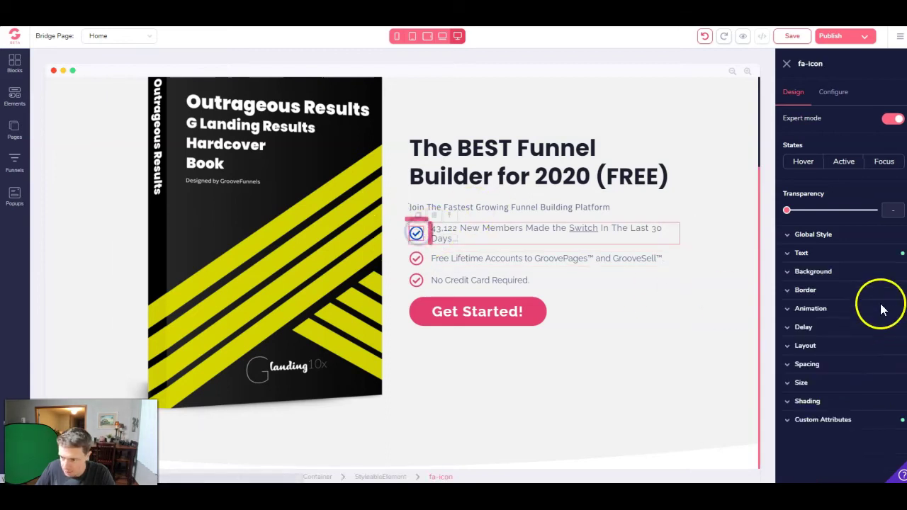
{"action": "left_click", "coordinate": [815, 254]}
{"action": "left_click", "coordinate": [886, 326]}
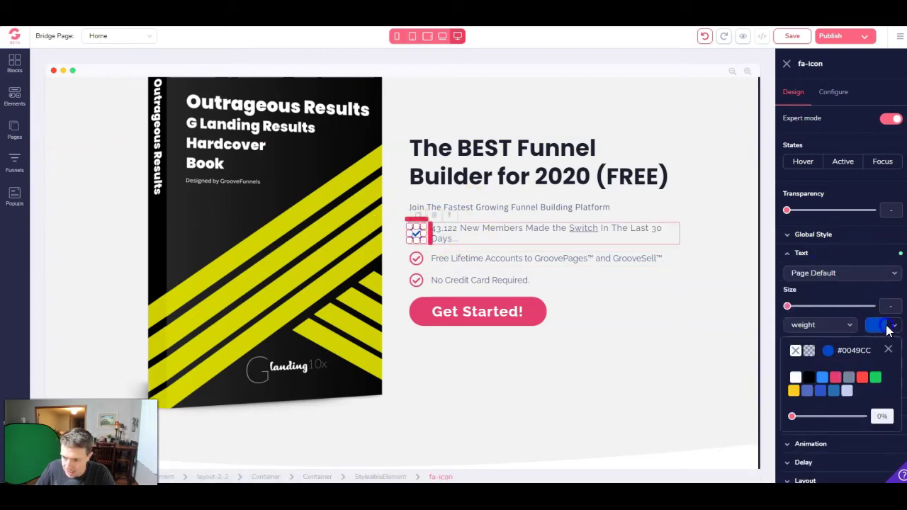
{"action": "left_click", "coordinate": [836, 419]}
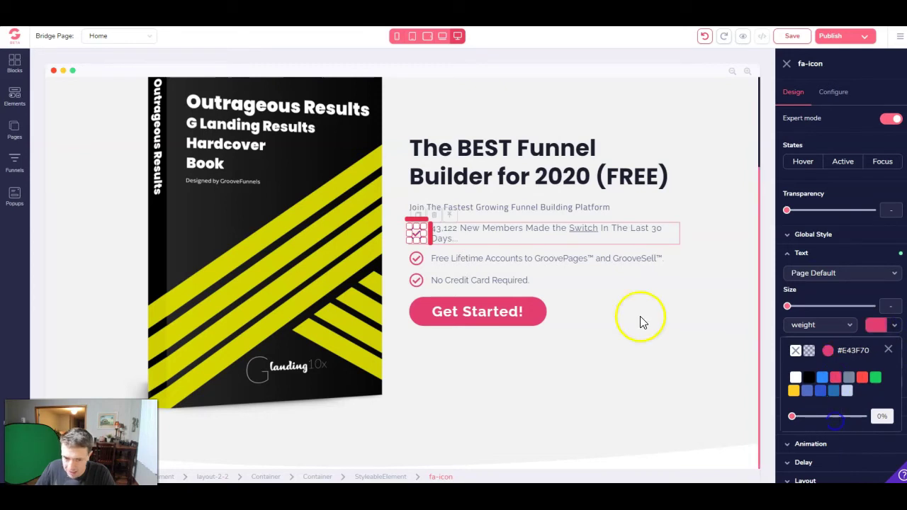
Select the checklist container and lines to review the pink check icons.
{"action": "left_click", "coordinate": [605, 272]}
{"action": "scroll", "coordinate": [621, 324], "scroll_direction": "up", "scroll_amount": 3}
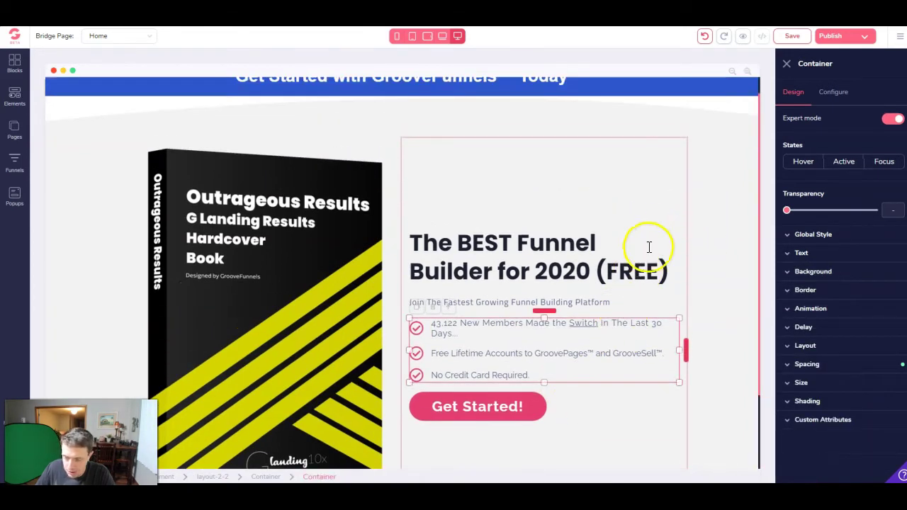
{"action": "left_click", "coordinate": [607, 373]}
{"action": "scroll", "coordinate": [612, 354], "scroll_direction": "down", "scroll_amount": 3}
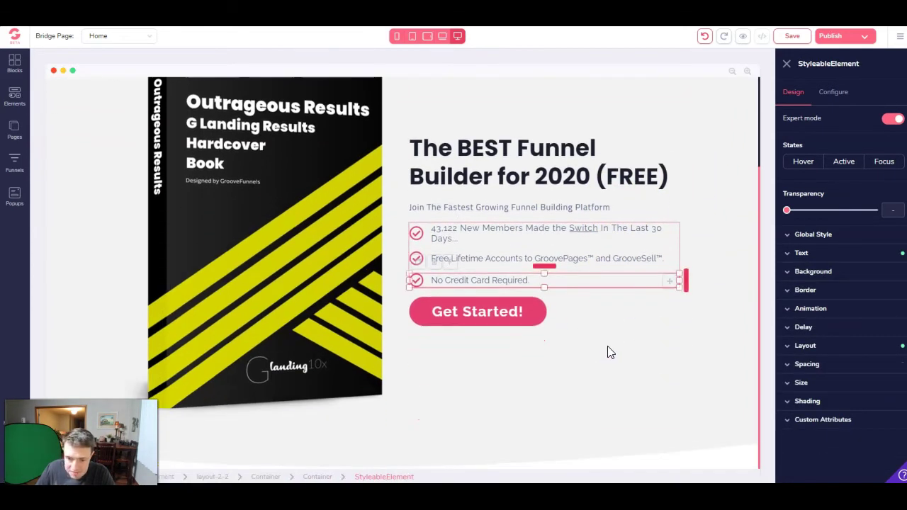
{"action": "left_click", "coordinate": [643, 352]}
{"action": "scroll", "coordinate": [609, 336], "scroll_direction": "up", "scroll_amount": 3}
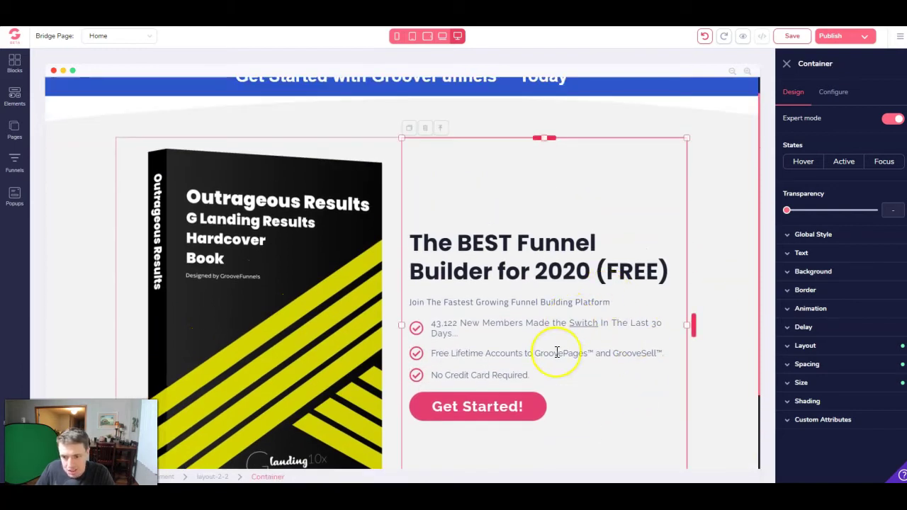
{"action": "scroll", "coordinate": [556, 352], "scroll_direction": "down", "scroll_amount": 3}
{"action": "scroll", "coordinate": [557, 344], "scroll_direction": "up", "scroll_amount": 3}
{"action": "scroll", "coordinate": [556, 346], "scroll_direction": "down", "scroll_amount": 3}
{"action": "scroll", "coordinate": [354, 308], "scroll_direction": "up", "scroll_amount": 3}
Swap the book cover for the pink monitor illustration from My Files, alt text 'Groove Funnels Image'.
{"action": "left_click", "coordinate": [256, 204]}
{"action": "scroll", "coordinate": [461, 319], "scroll_direction": "down", "scroll_amount": 3}
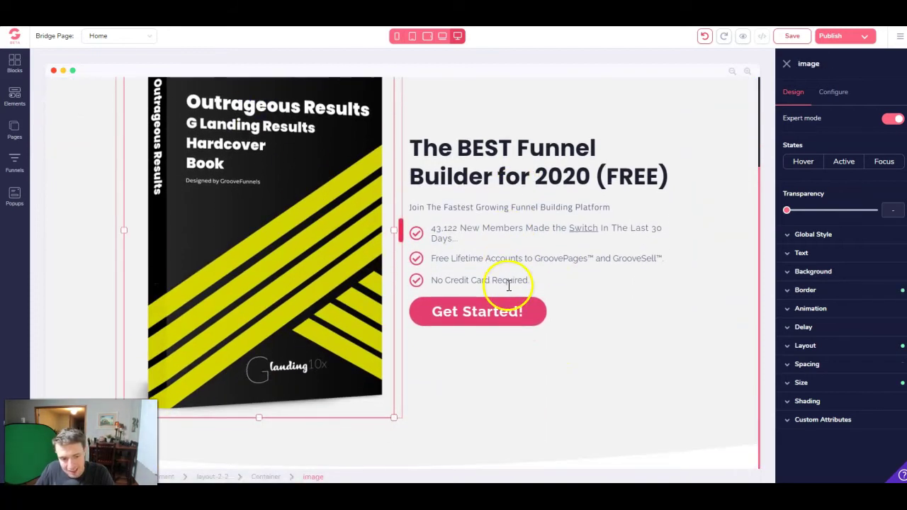
{"action": "scroll", "coordinate": [425, 329], "scroll_direction": "up", "scroll_amount": 3}
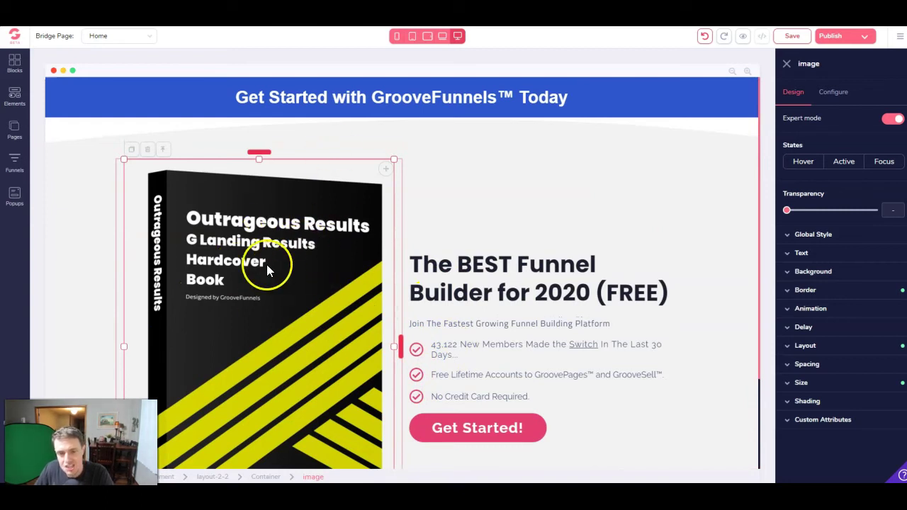
{"action": "left_click", "coordinate": [843, 98]}
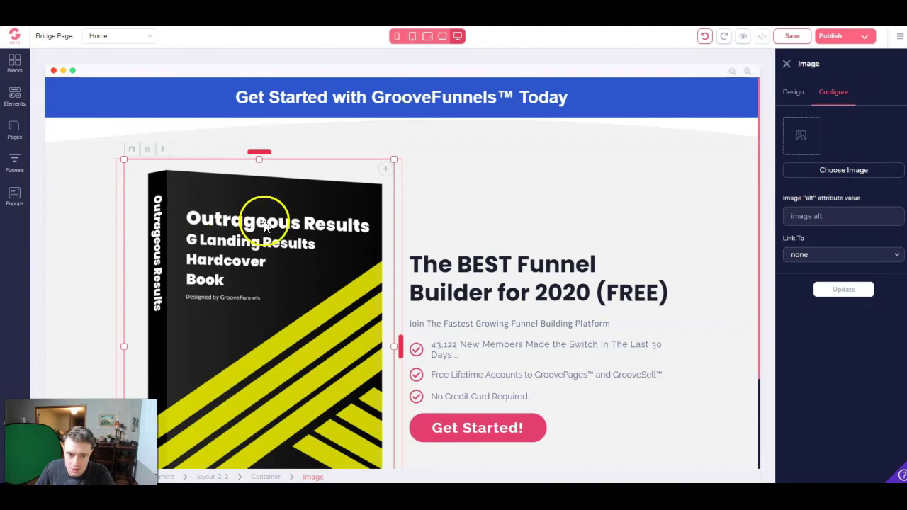
{"action": "left_click", "coordinate": [837, 171]}
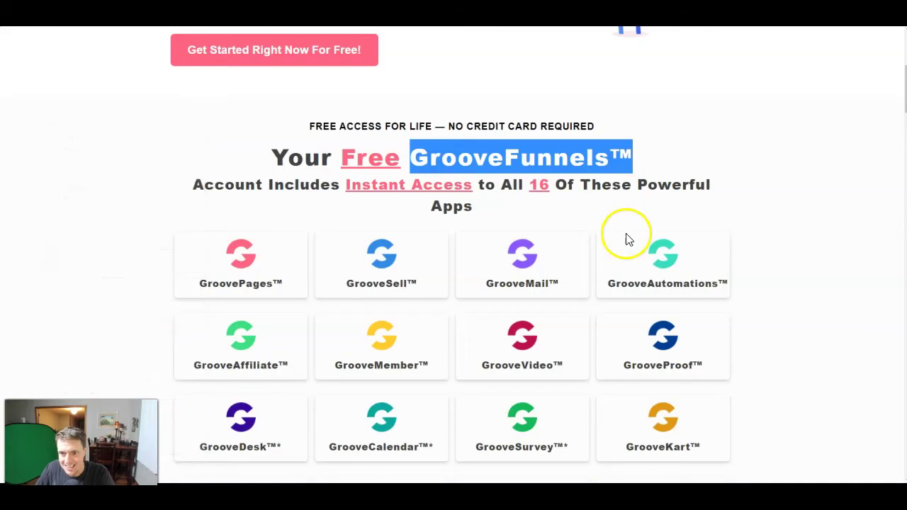
{"action": "scroll", "coordinate": [628, 237], "scroll_direction": "up", "scroll_amount": 5}
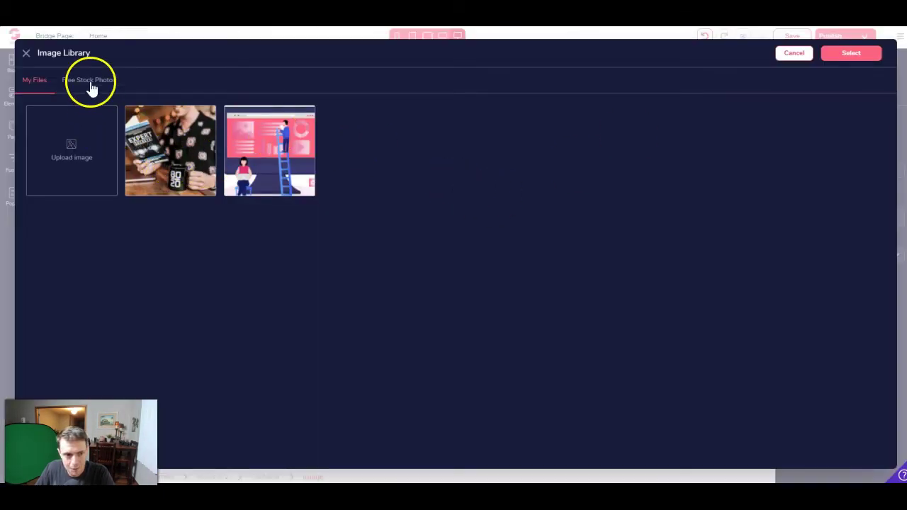
{"action": "left_click", "coordinate": [83, 80]}
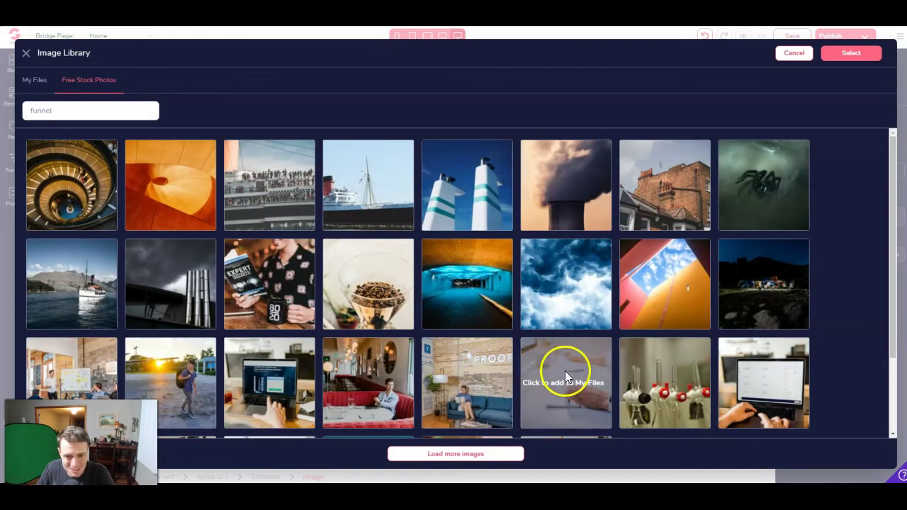
{"action": "scroll", "coordinate": [488, 373], "scroll_direction": "down", "scroll_amount": 2}
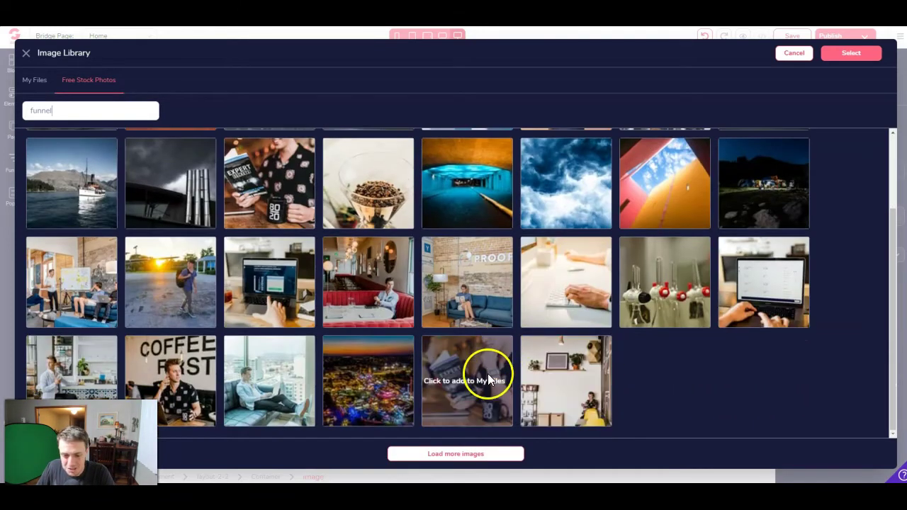
{"action": "left_click", "coordinate": [31, 80]}
{"action": "left_click", "coordinate": [268, 145]}
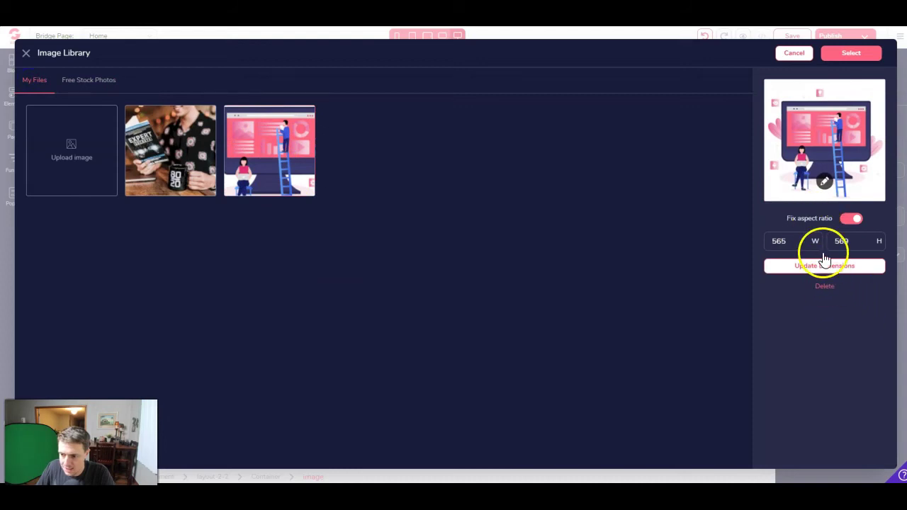
{"action": "left_click", "coordinate": [848, 57]}
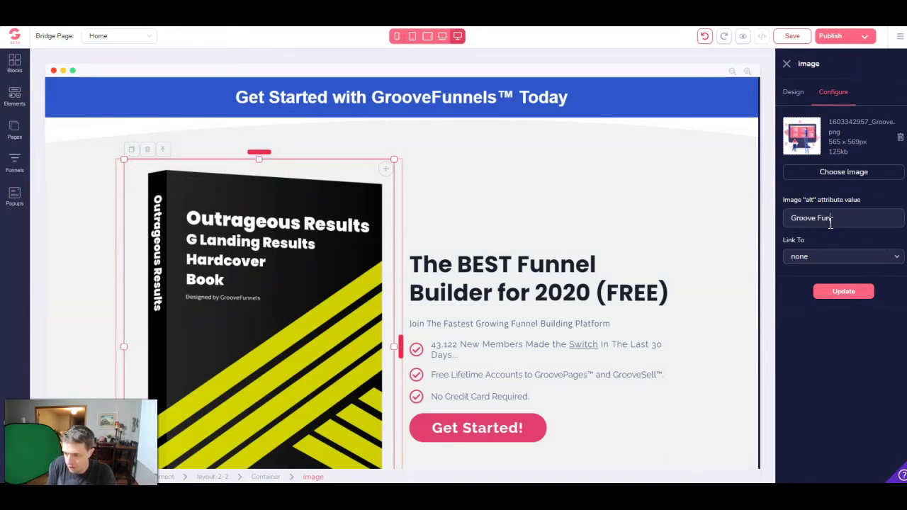
{"action": "left_click", "coordinate": [850, 290]}
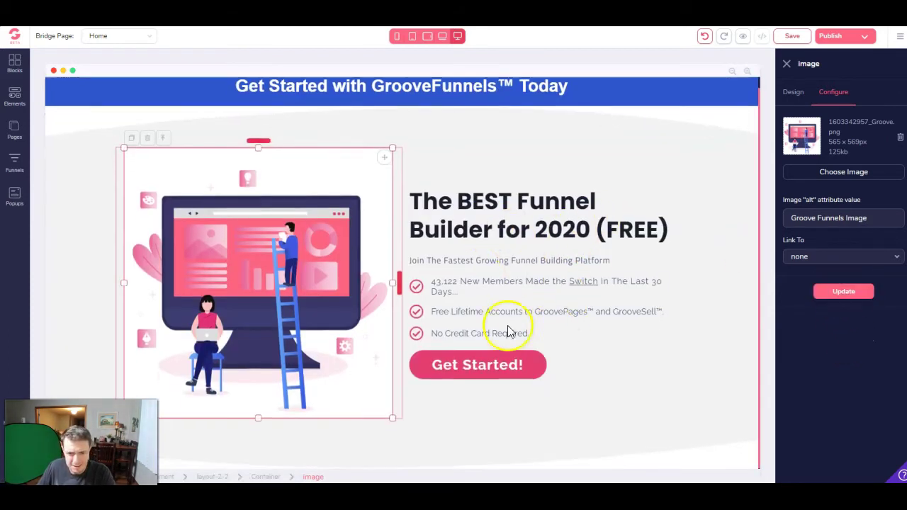
Set the banner block behind the Get Started heading to the pink preset #E43F70.
{"action": "left_click", "coordinate": [623, 165]}
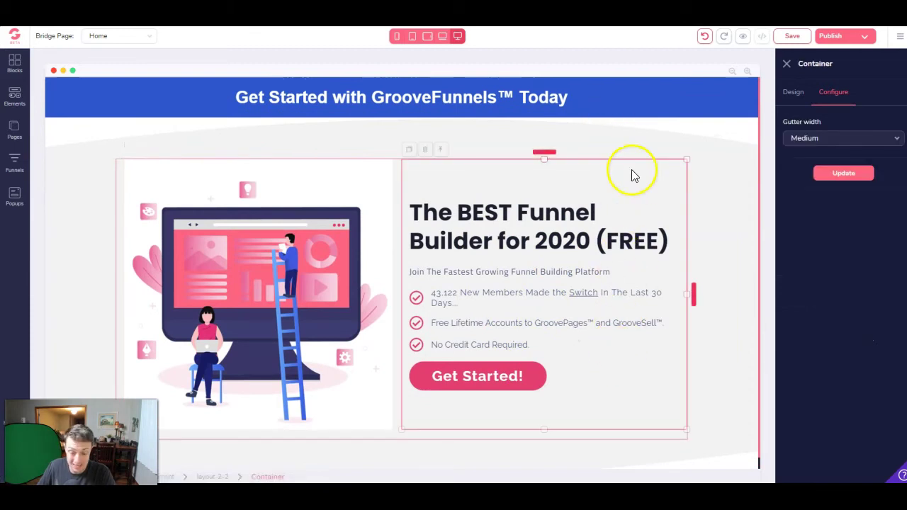
{"action": "left_click", "coordinate": [607, 97]}
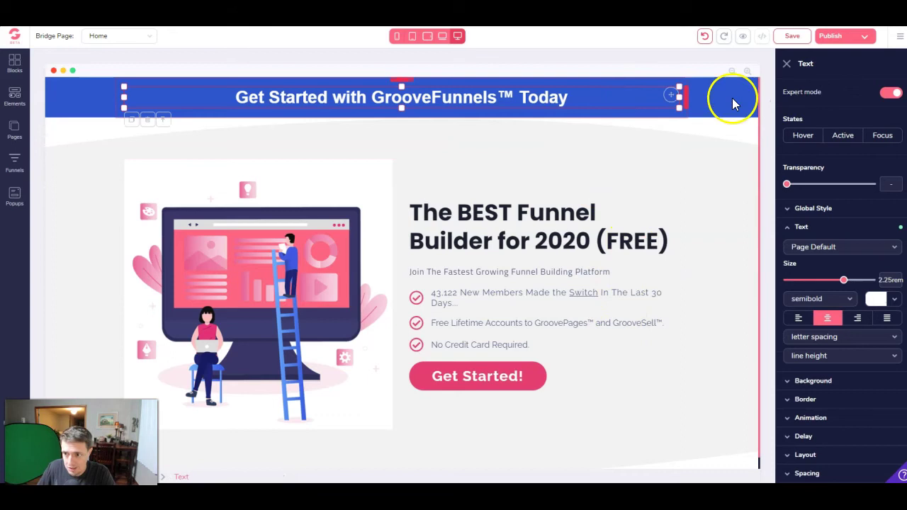
{"action": "left_click", "coordinate": [736, 97]}
{"action": "left_click", "coordinate": [808, 245]}
{"action": "left_click", "coordinate": [870, 266]}
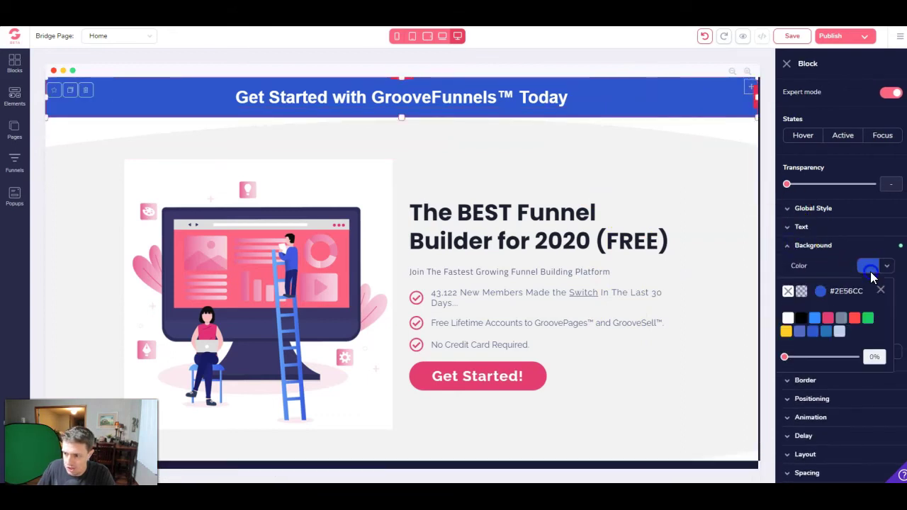
{"action": "left_click", "coordinate": [827, 317]}
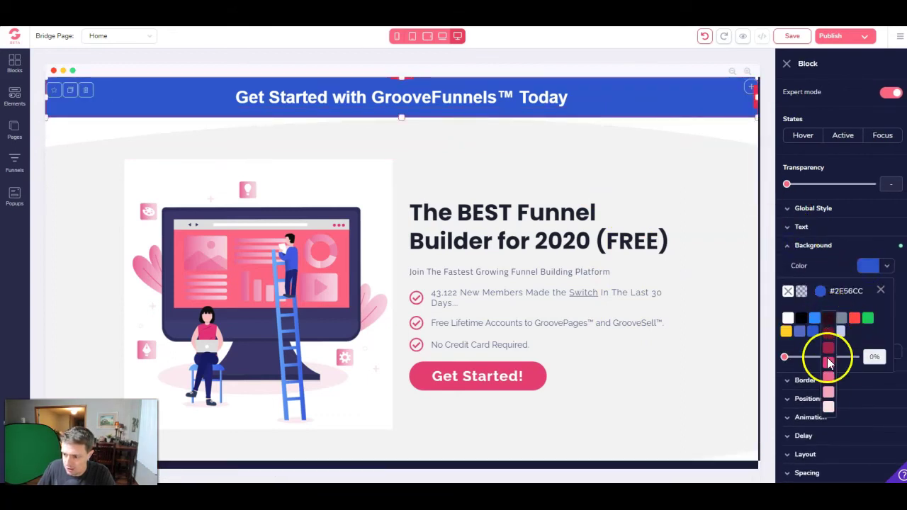
{"action": "left_click", "coordinate": [599, 161]}
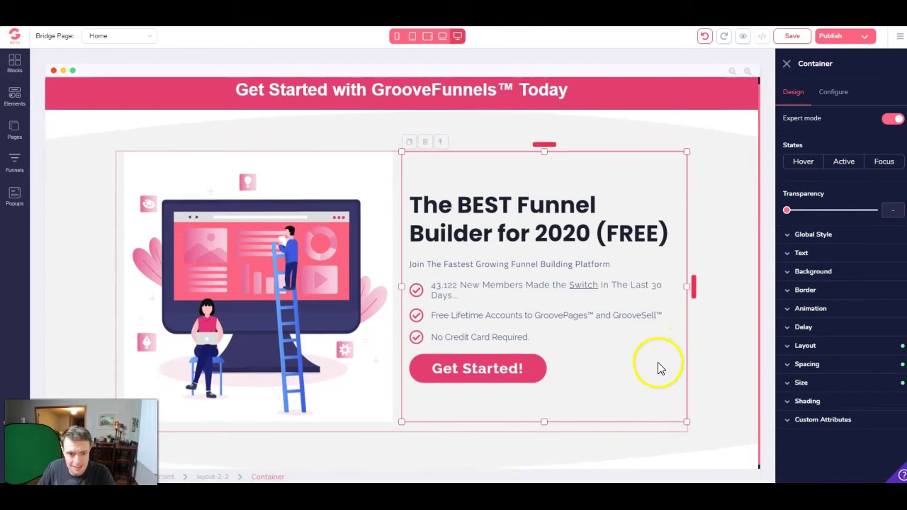
Enable 'Host your site with us' in the publish settings, named Bridge Page.
{"action": "left_click", "coordinate": [870, 39]}
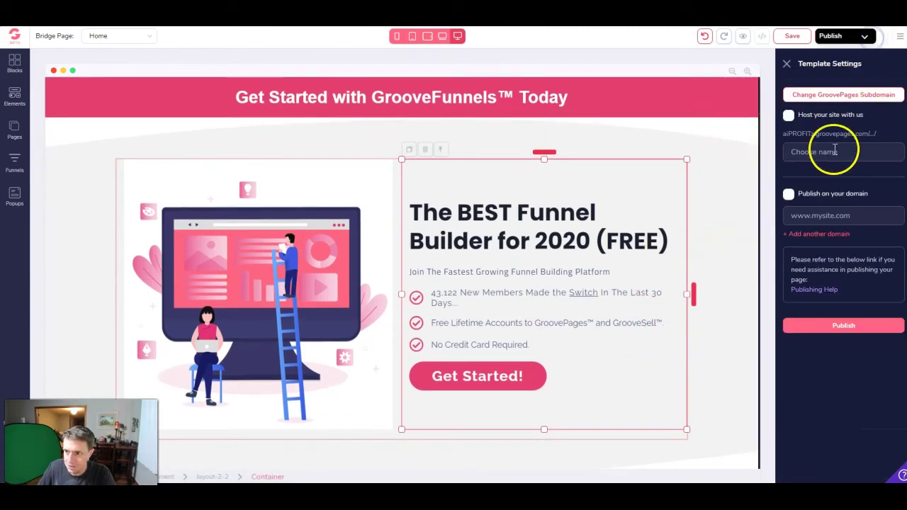
{"action": "left_click", "coordinate": [788, 117]}
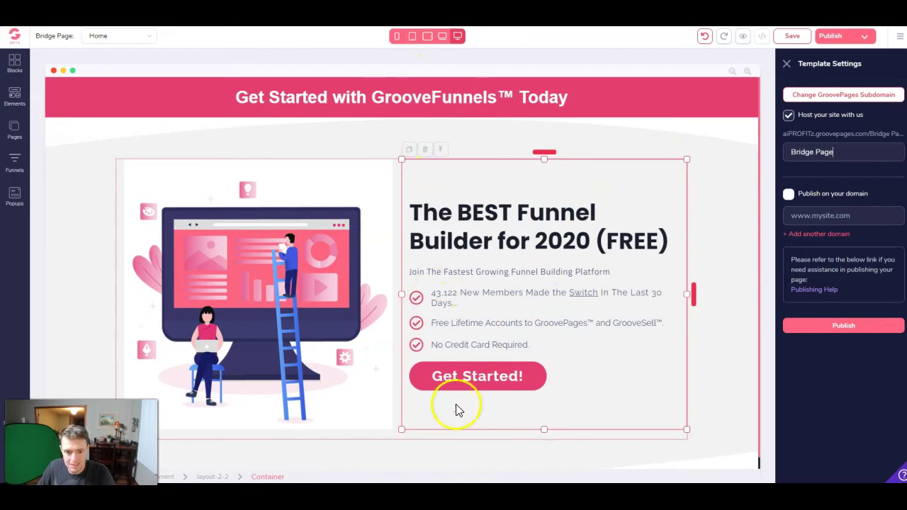
Select the Get Started! button and sample the illustration's dark purple with the colour picker.
{"action": "left_click", "coordinate": [602, 349]}
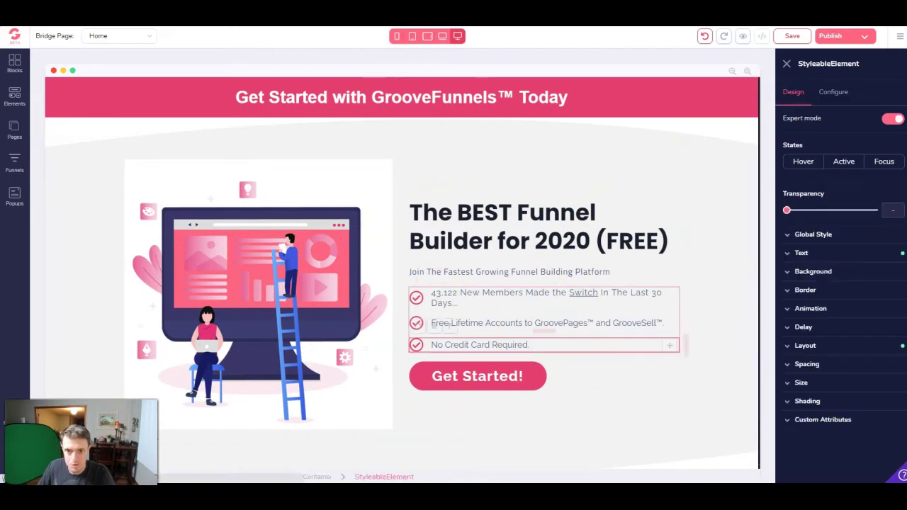
{"action": "left_click", "coordinate": [505, 367]}
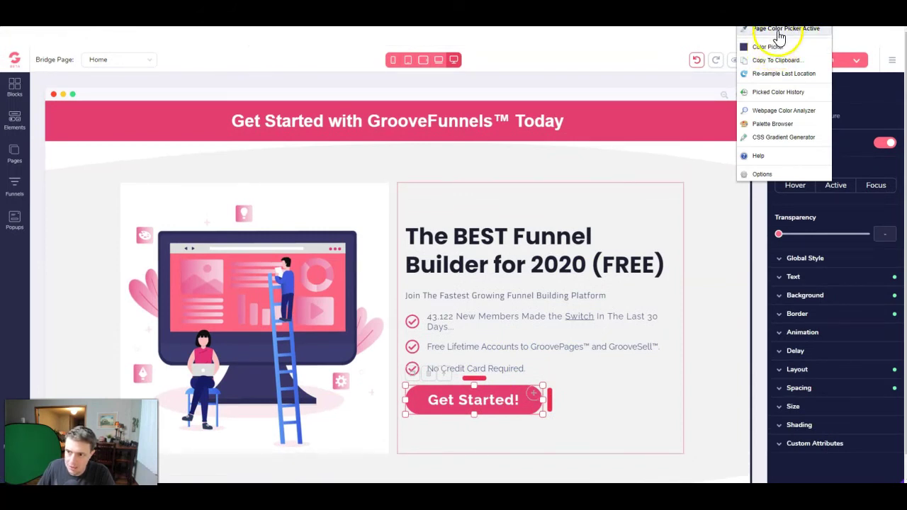
{"action": "left_click", "coordinate": [778, 31]}
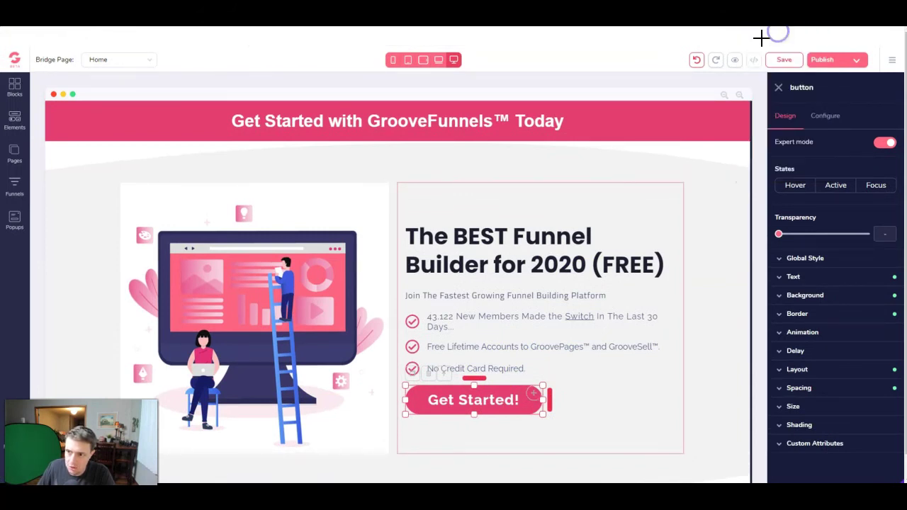
{"action": "left_click", "coordinate": [354, 321]}
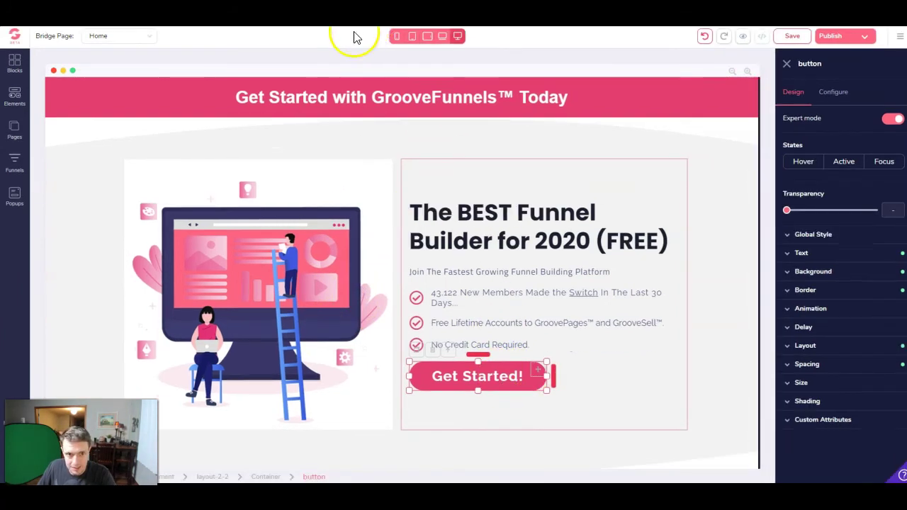
{"action": "left_click", "coordinate": [507, 373]}
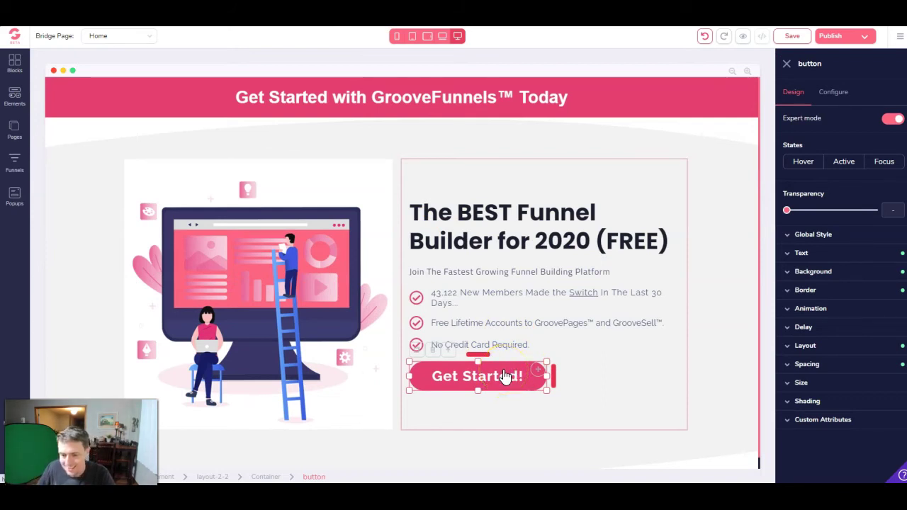
Set the button's background colour to hex #3A3768.
{"action": "left_click", "coordinate": [822, 290]}
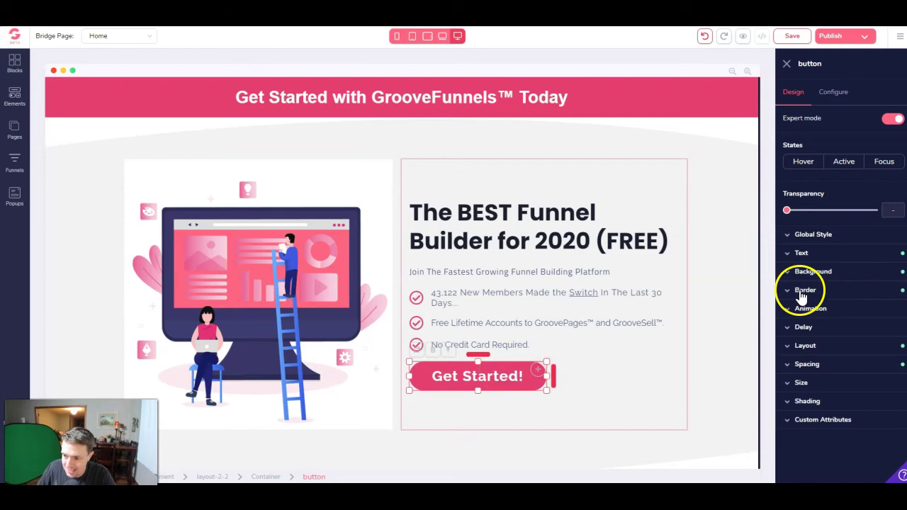
{"action": "left_click", "coordinate": [807, 272]}
{"action": "left_click", "coordinate": [882, 294]}
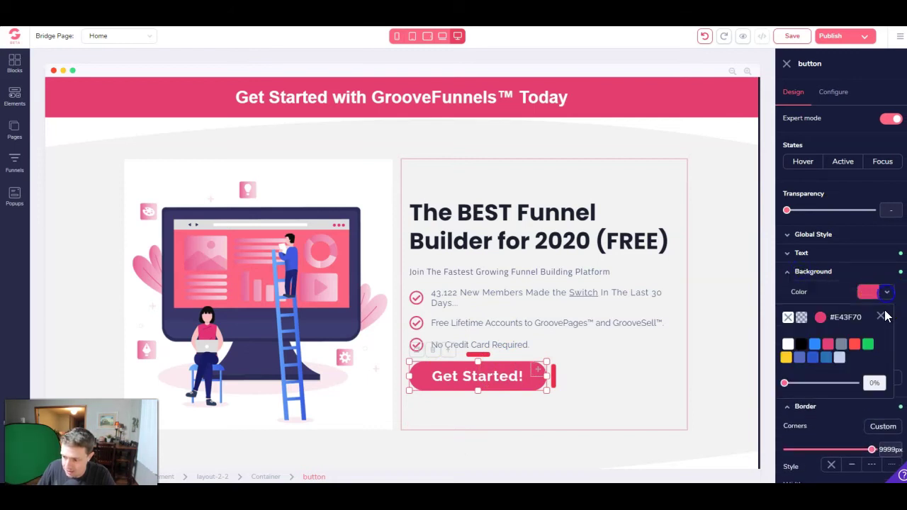
{"action": "left_click", "coordinate": [874, 383]}
{"action": "left_click", "coordinate": [832, 448]}
{"action": "type", "text": "#3A3768"}
{"action": "key", "text": "Return"}
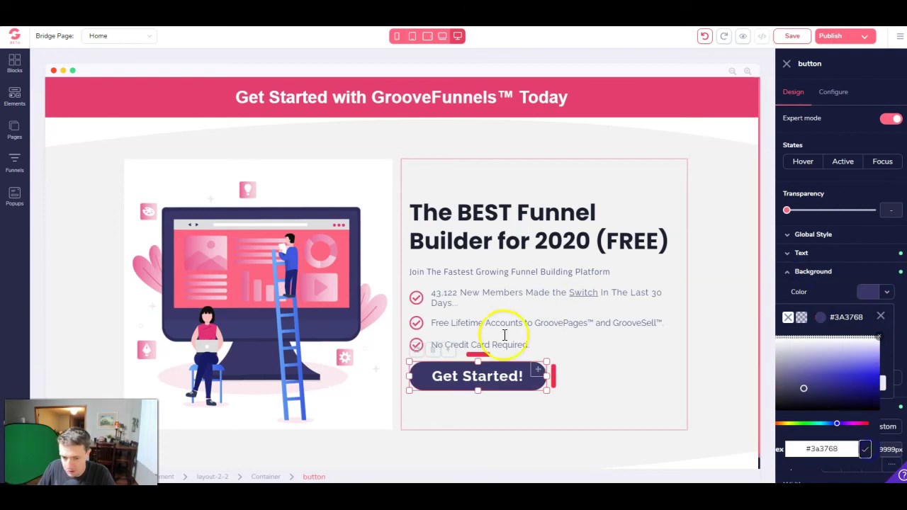
{"action": "left_click", "coordinate": [628, 333]}
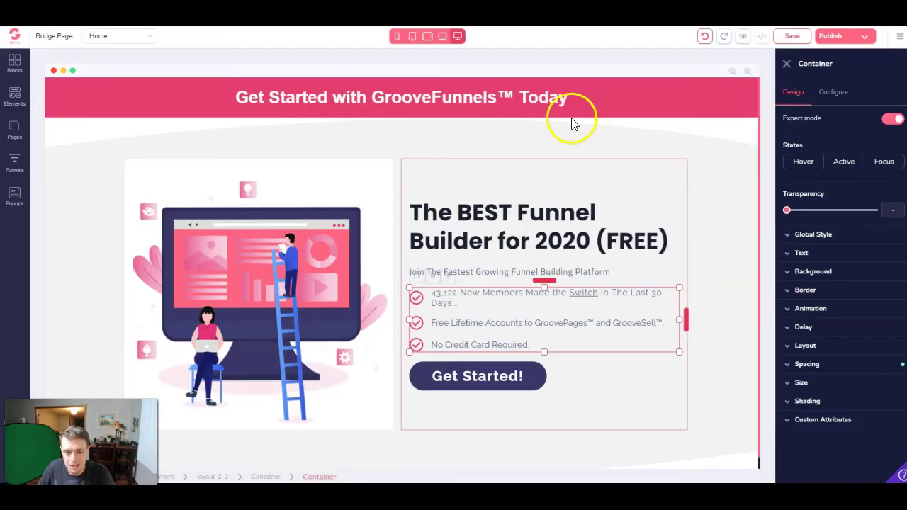
Preview the bridge page at tablet, landscape tablet and laptop widths.
{"action": "left_click", "coordinate": [571, 119]}
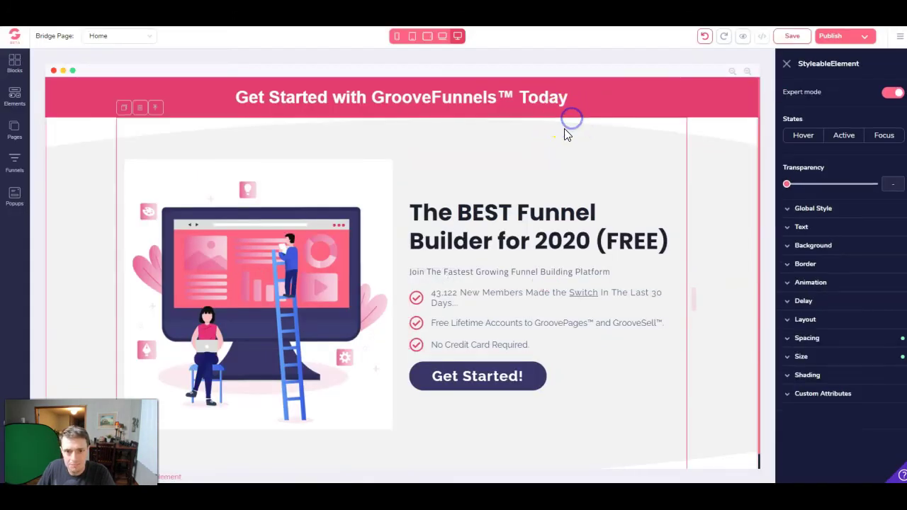
{"action": "left_click", "coordinate": [427, 36]}
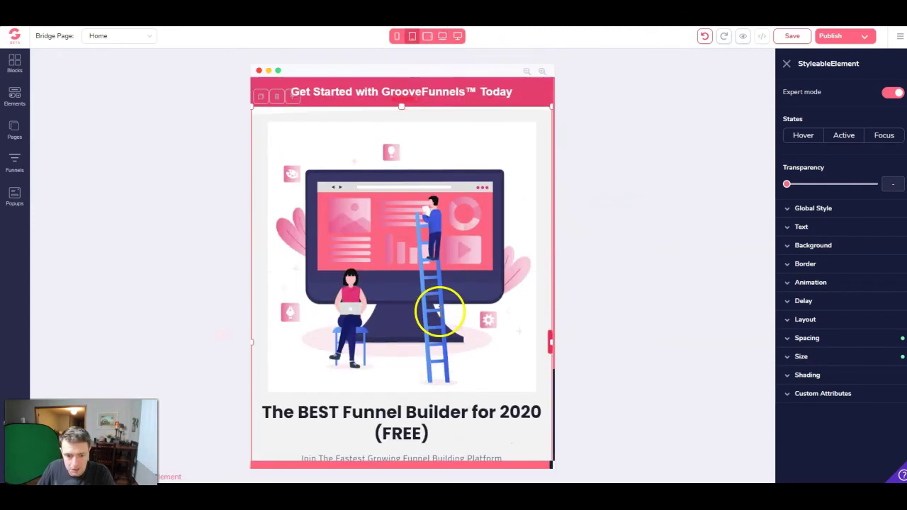
{"action": "left_click", "coordinate": [426, 37]}
{"action": "left_click", "coordinate": [462, 289]}
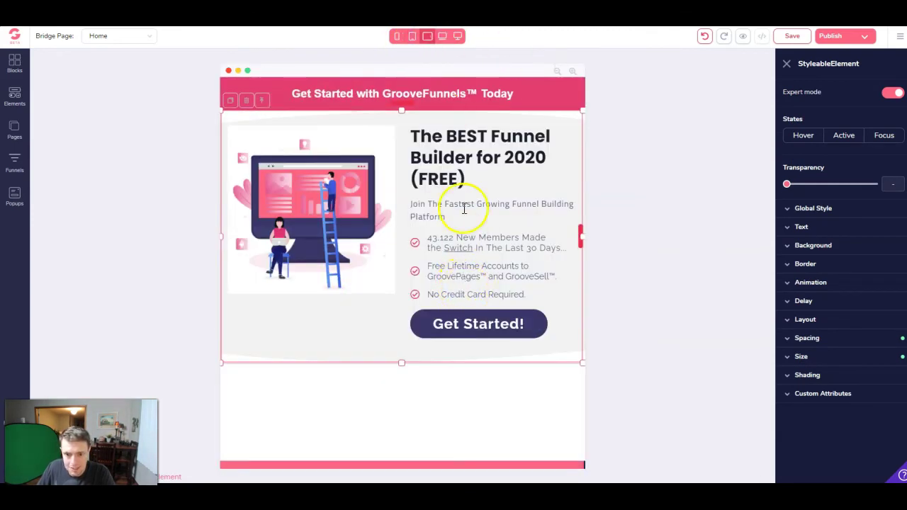
{"action": "left_click", "coordinate": [442, 36]}
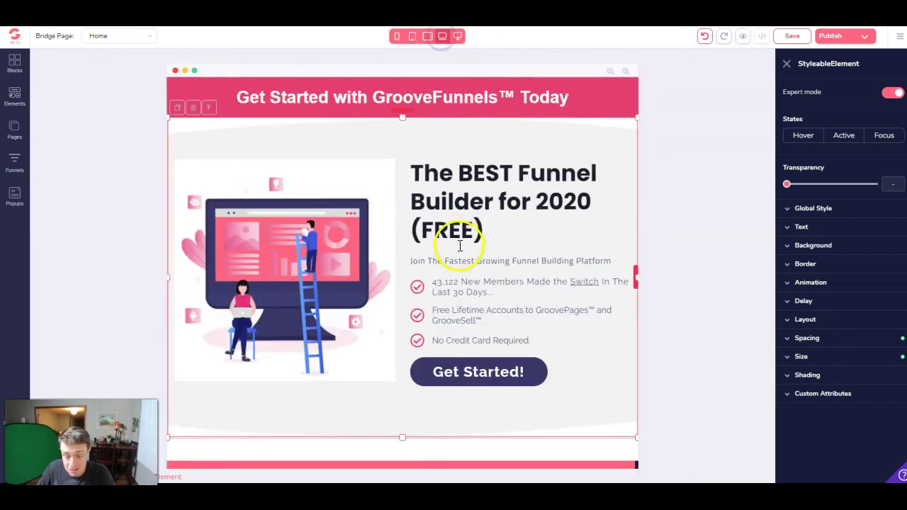